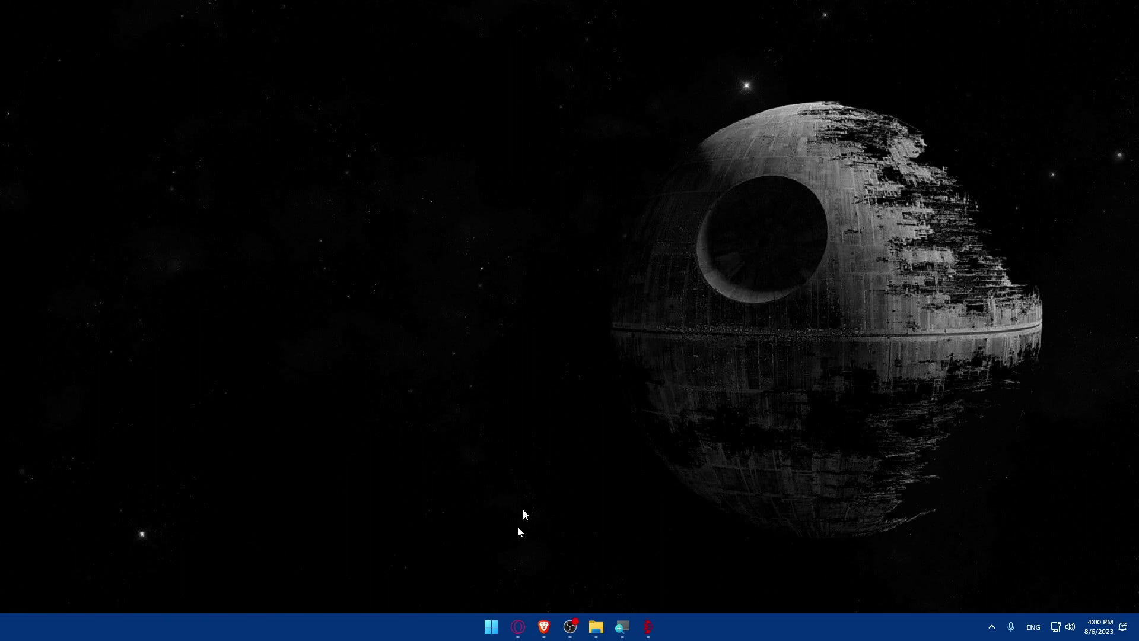
# Step: Open Brave and load wix.com to reach the My Sites dashboard
pyautogui.click(541, 625)
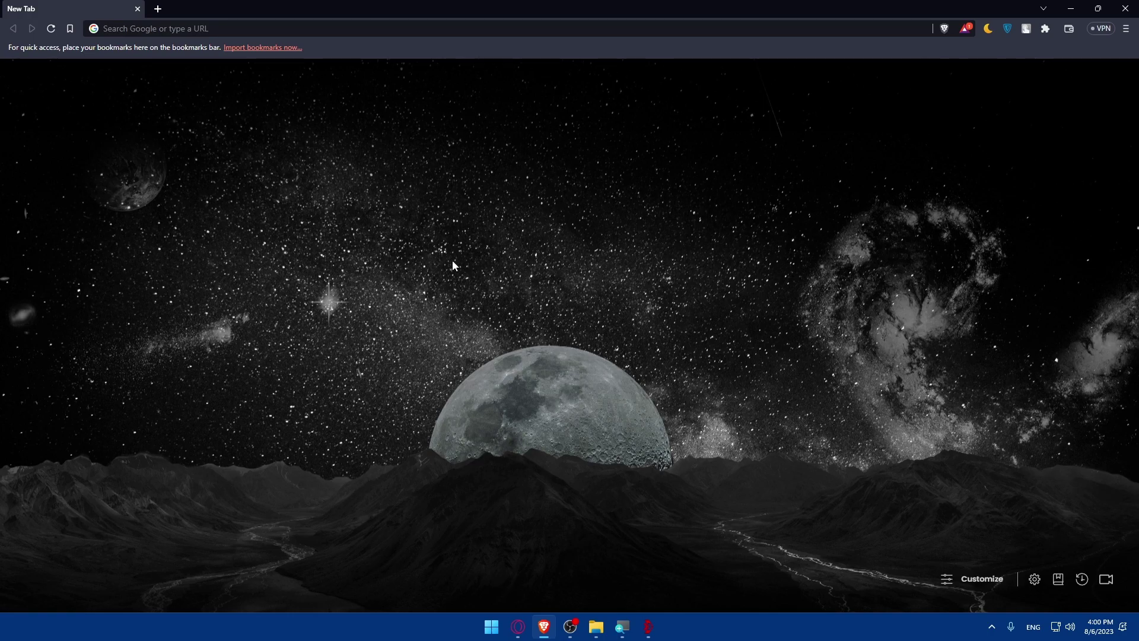
pyautogui.click(169, 30)
pyautogui.write('wix.com')
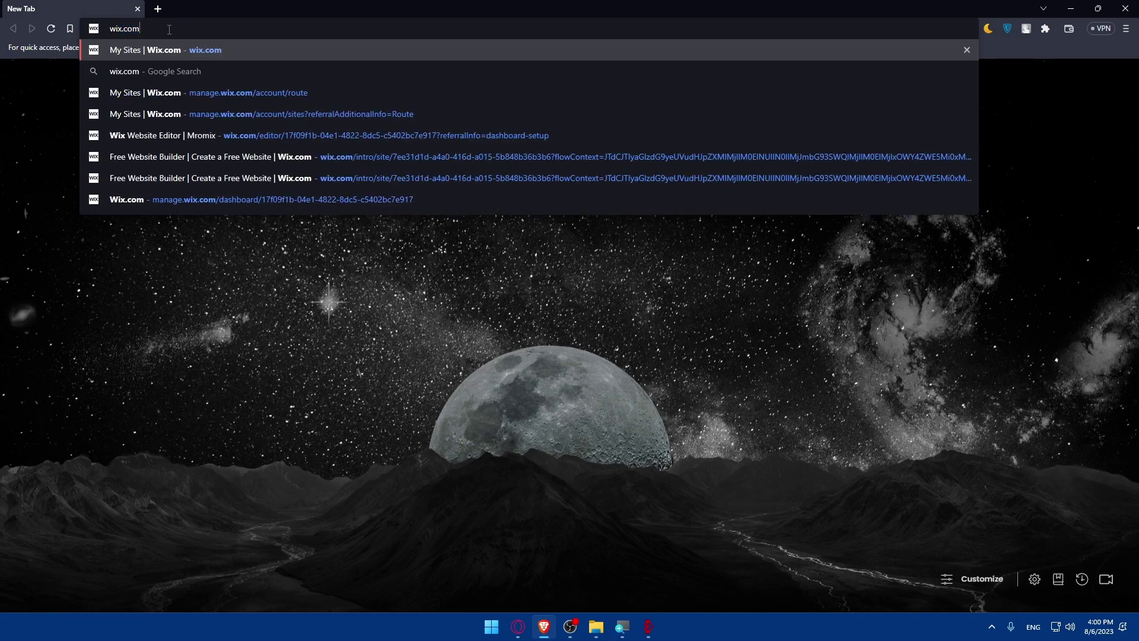
pyautogui.press('Return')
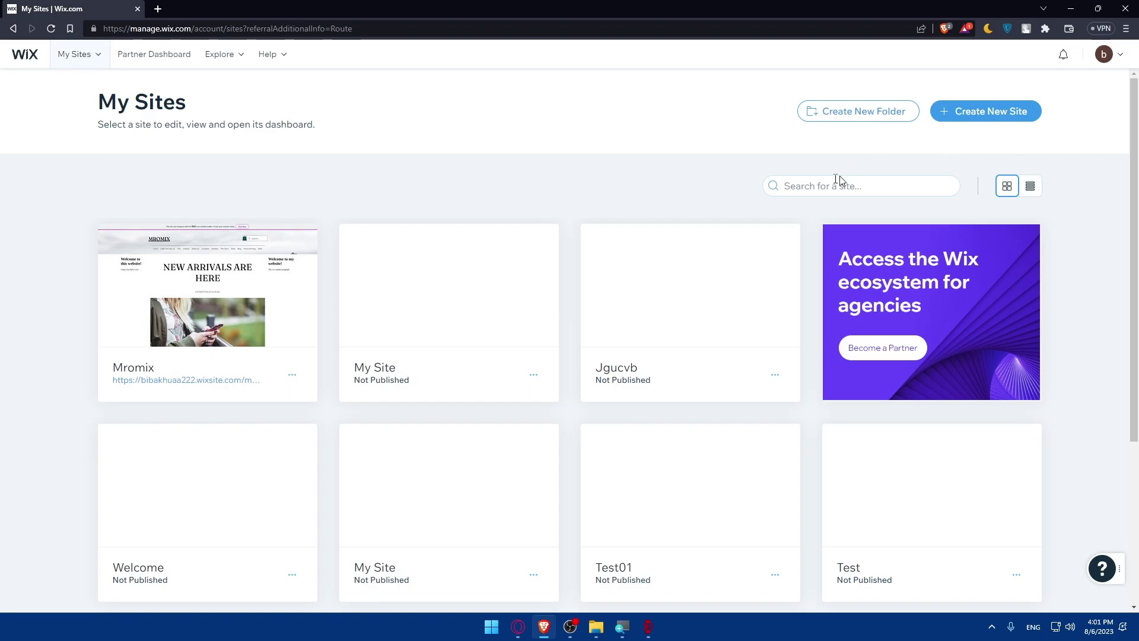
# Step: Open the actions menu on the Mromix site card
pyautogui.moveTo(343, 264)
pyautogui.scroll(-4, 389, 312)
pyautogui.scroll(4, 419, 324)
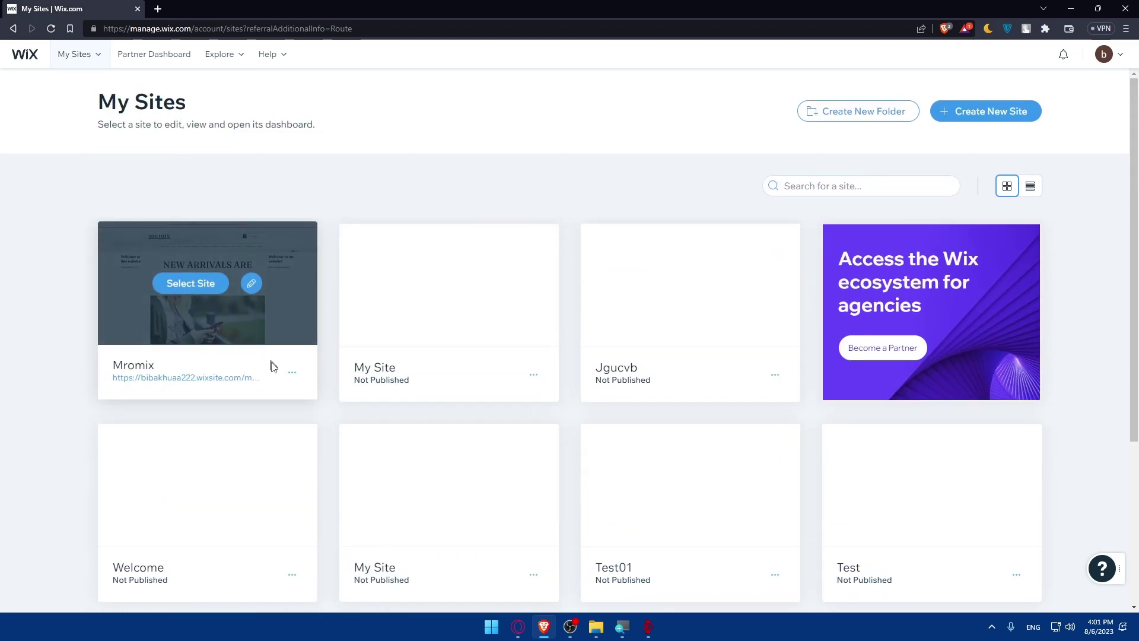
pyautogui.click(291, 375)
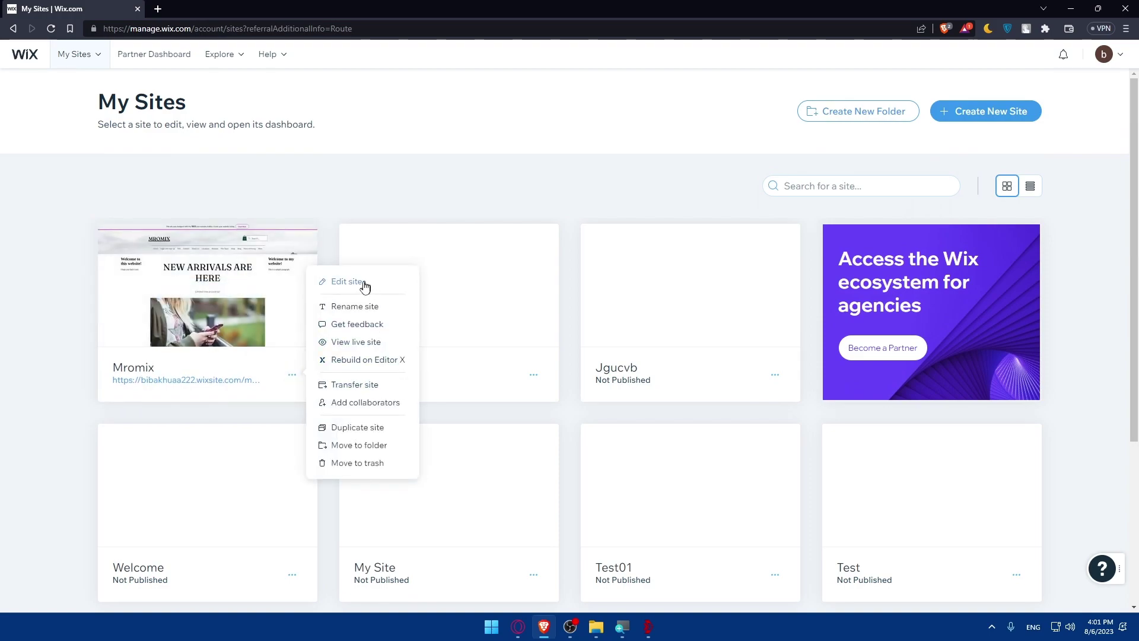
# Step: Edit the Mromix site and show its Site Design panel
pyautogui.moveTo(248, 286)
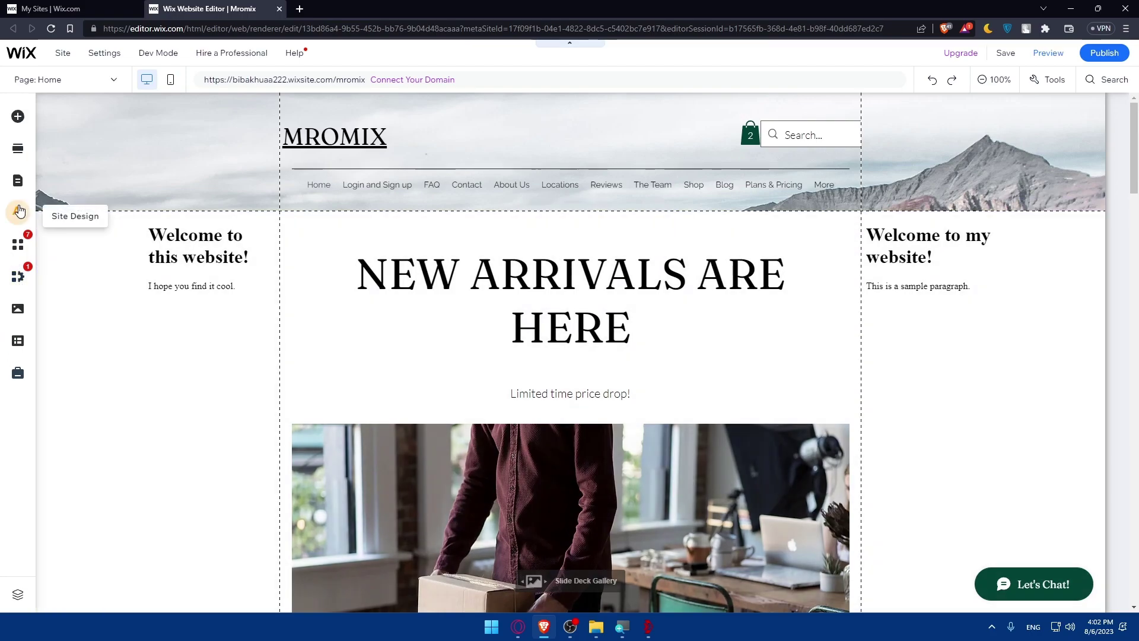
pyautogui.click(19, 212)
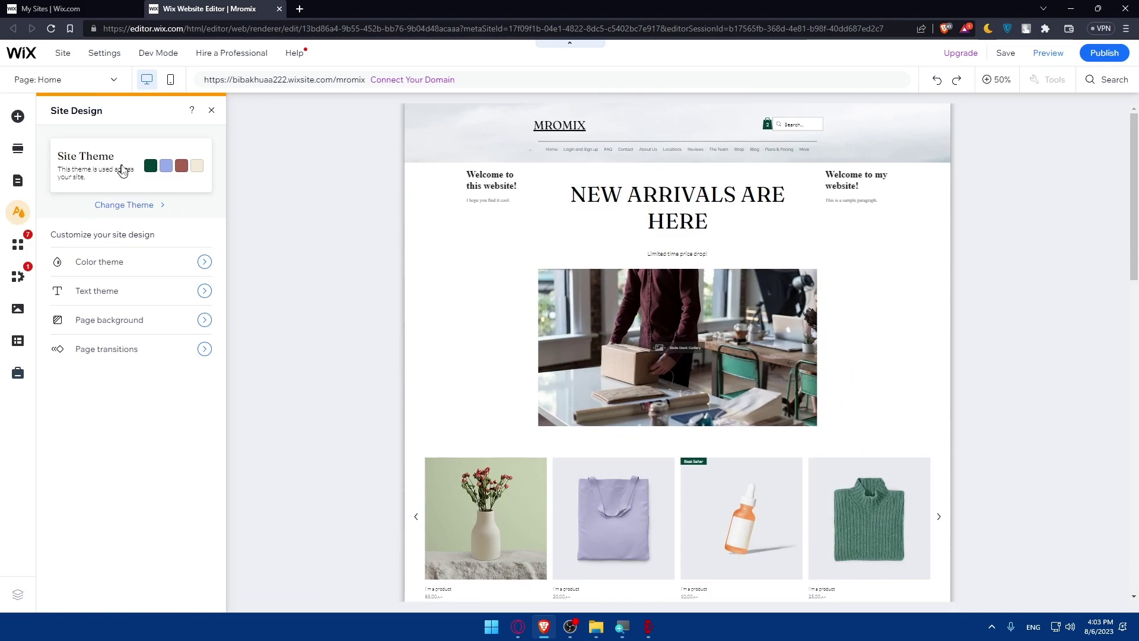
# Step: Apply the Laid-back site theme after briefly trying Vivid
pyautogui.click(122, 170)
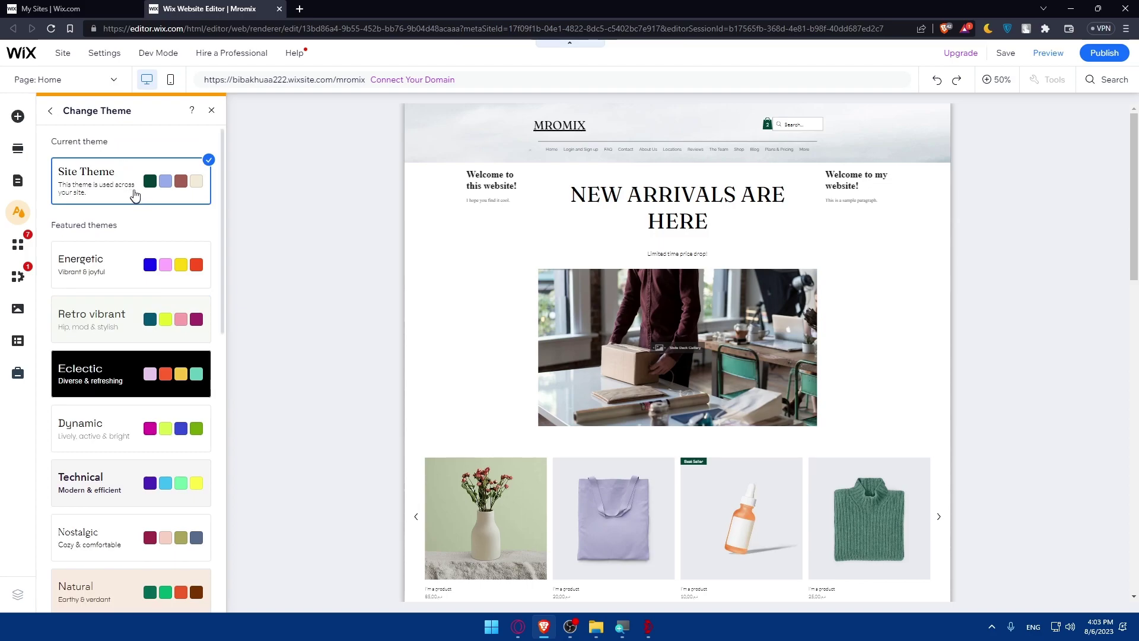
pyautogui.scroll(-3, 121, 185)
pyautogui.scroll(3, 122, 184)
pyautogui.scroll(-10, 107, 208)
pyautogui.scroll(10, 107, 222)
pyautogui.scroll(-10, 105, 193)
pyautogui.scroll(7, 104, 356)
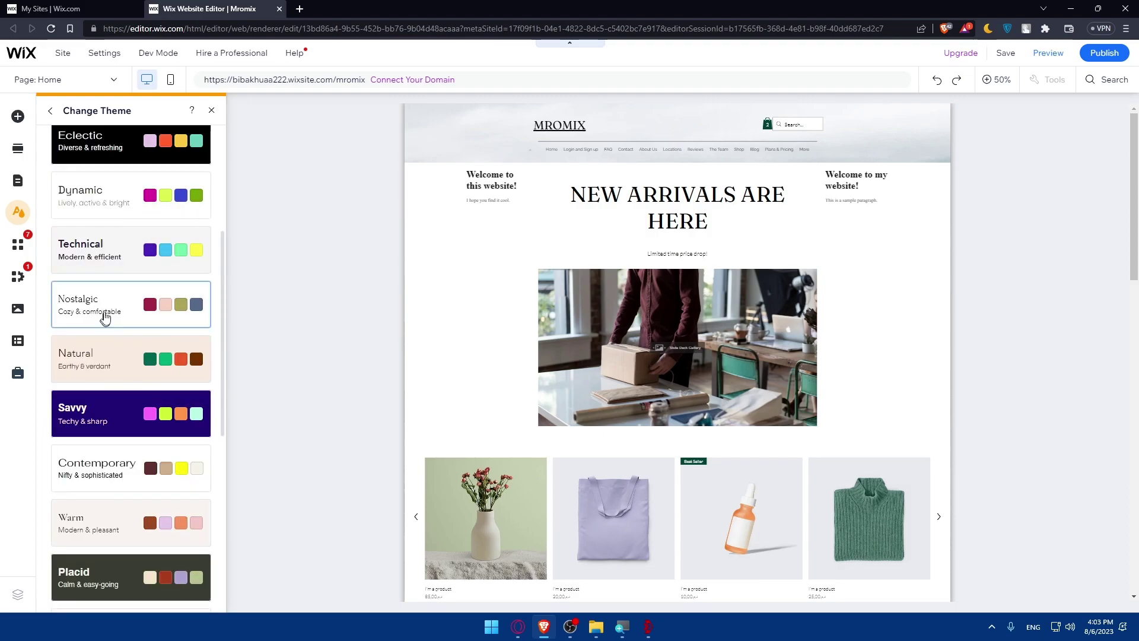
pyautogui.scroll(-7, 107, 386)
pyautogui.click(97, 458)
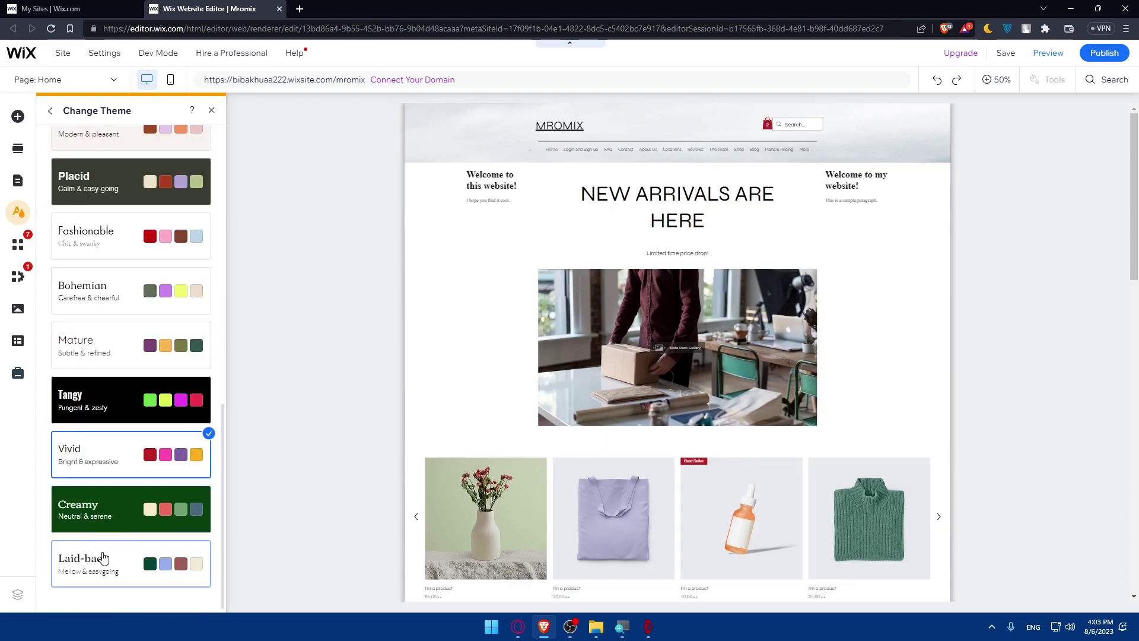
pyautogui.click(101, 554)
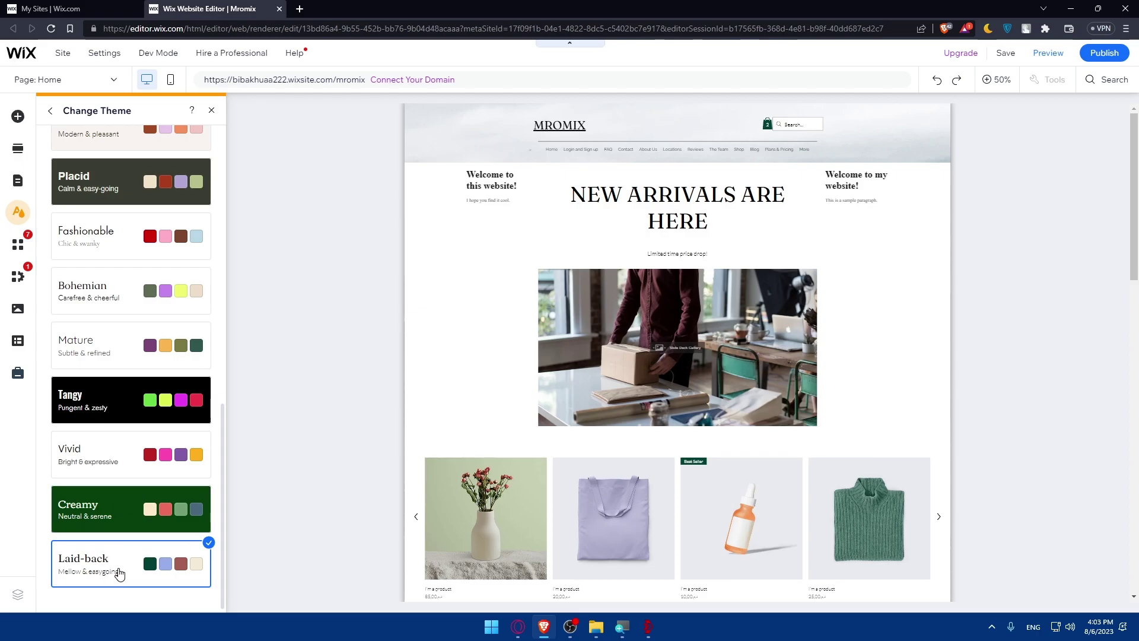
# Step: Save the site on its free mromix address and dismiss the confirmation
pyautogui.click(1005, 54)
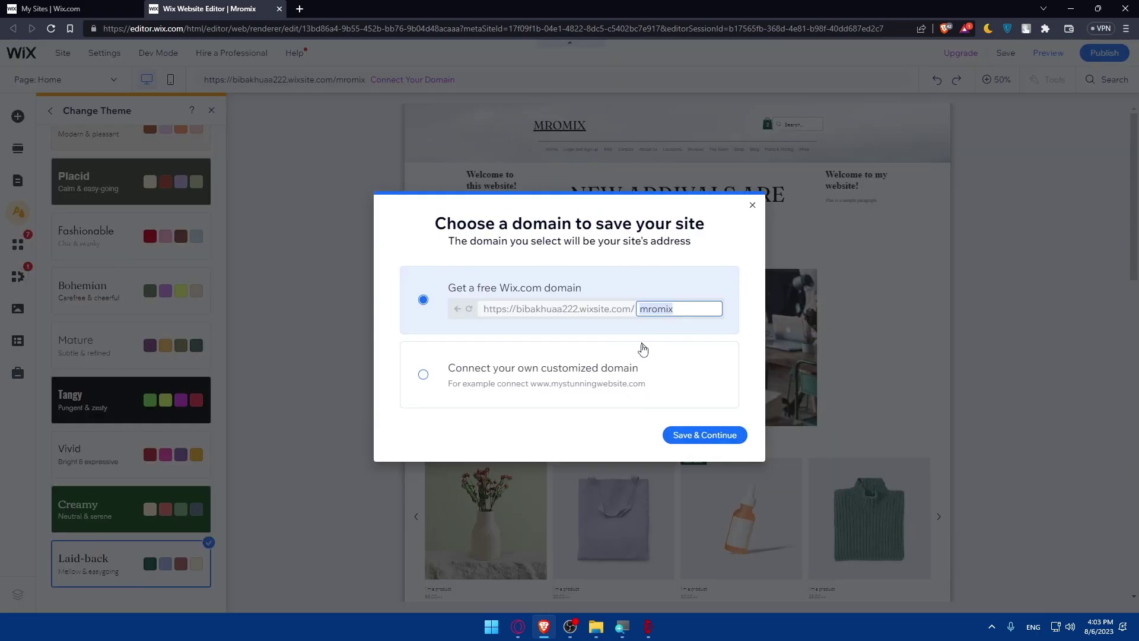
pyautogui.click(697, 437)
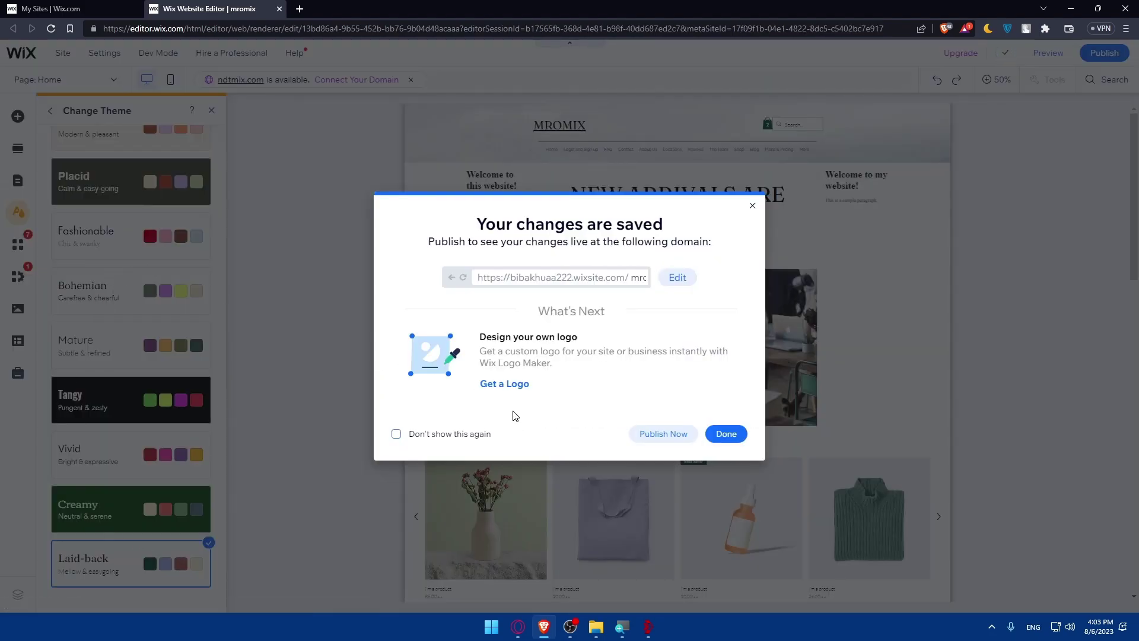
pyautogui.click(752, 206)
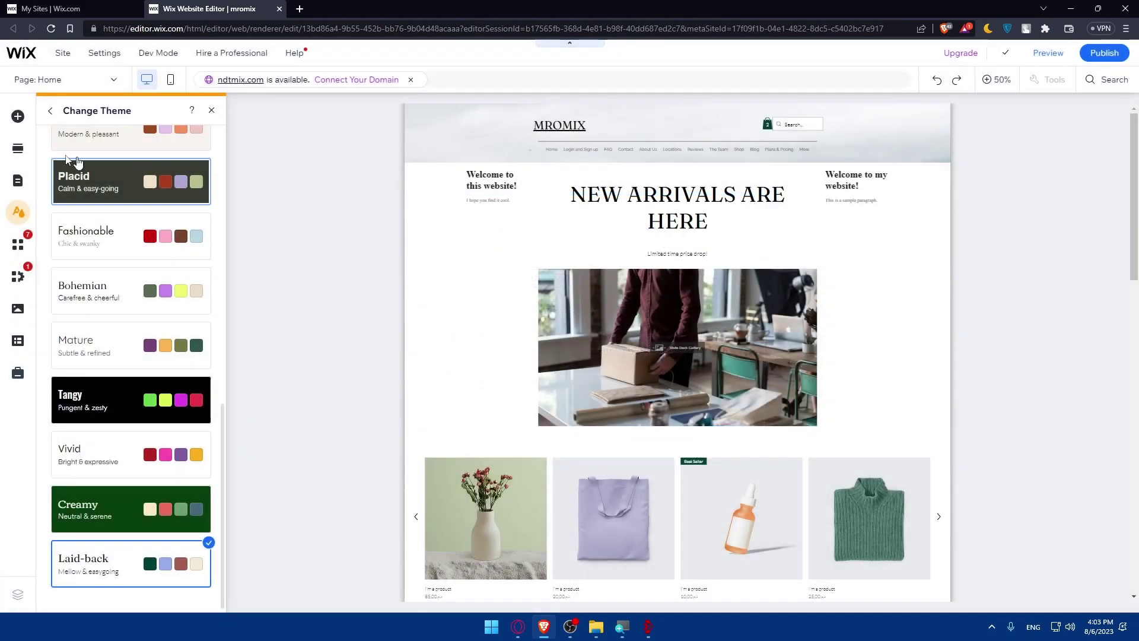
# Step: Return to Site Design and bring up the Page background options
pyautogui.click(18, 212)
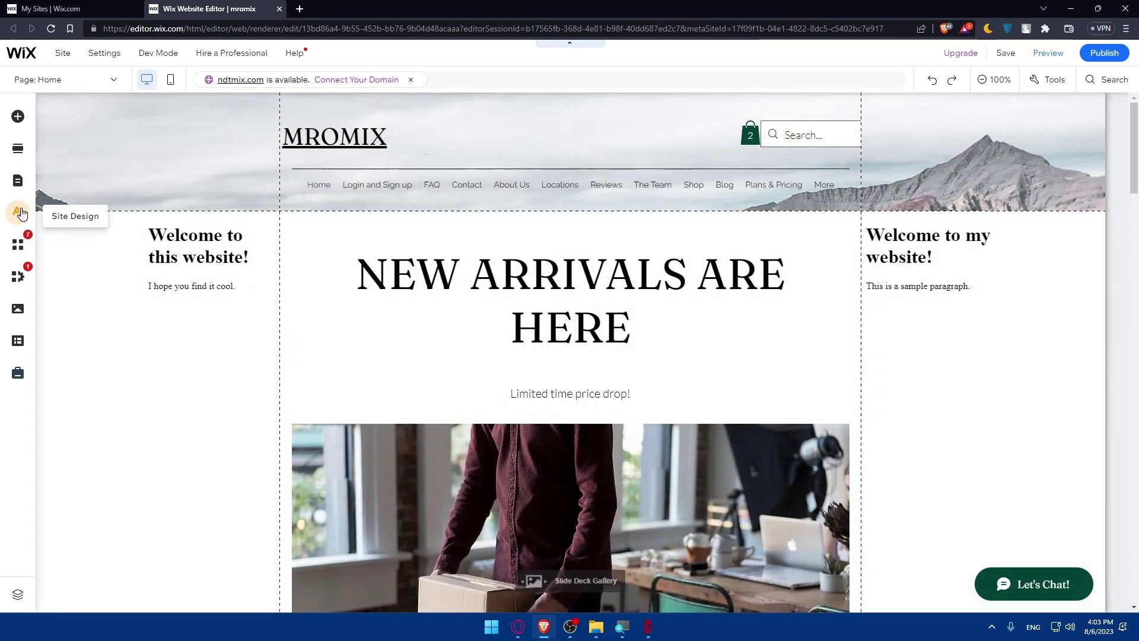
pyautogui.click(18, 212)
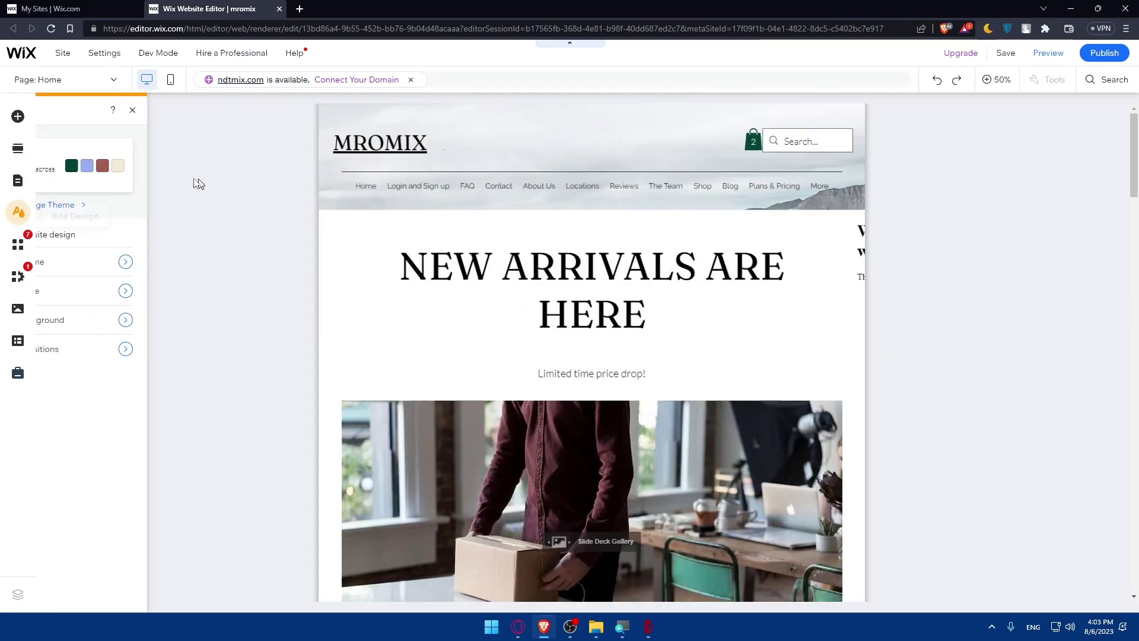
pyautogui.click(160, 186)
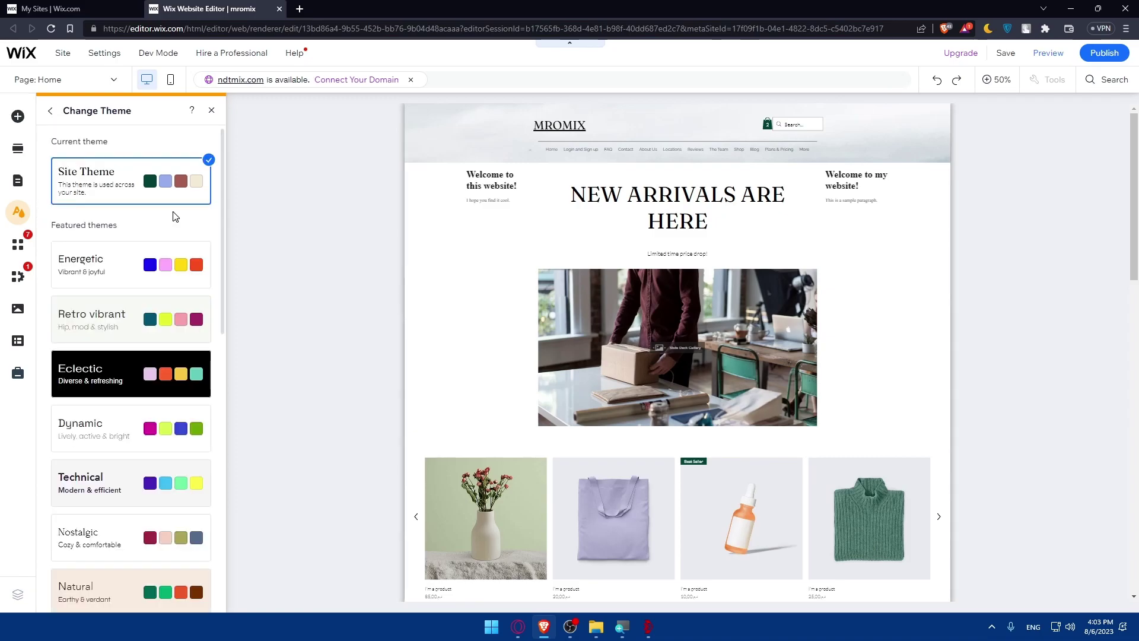
pyautogui.click(20, 212)
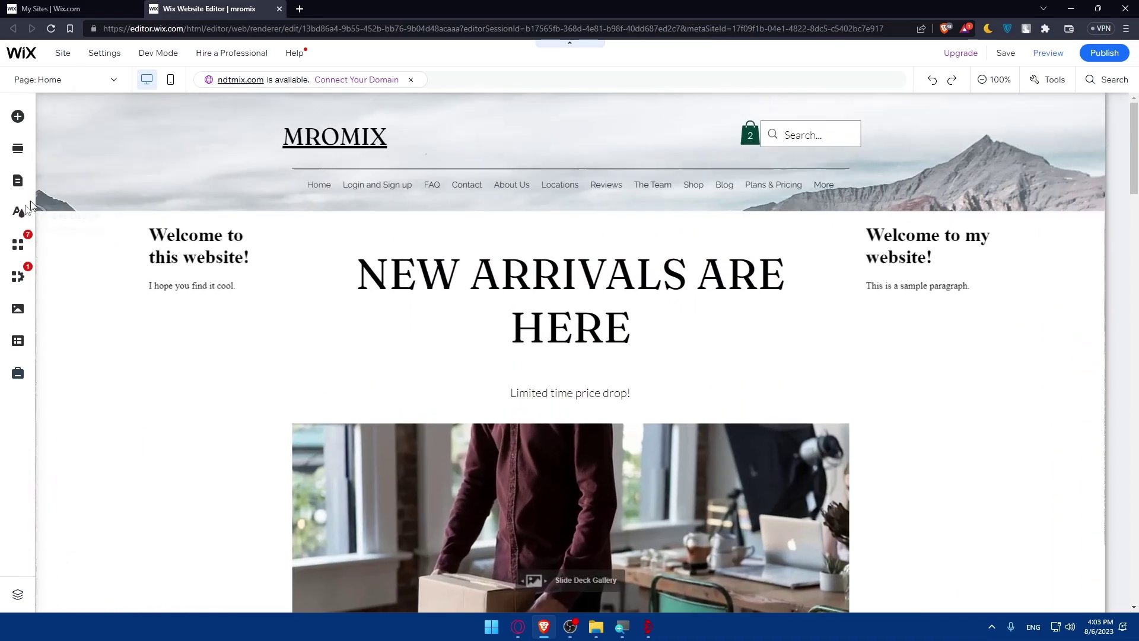
pyautogui.click(37, 209)
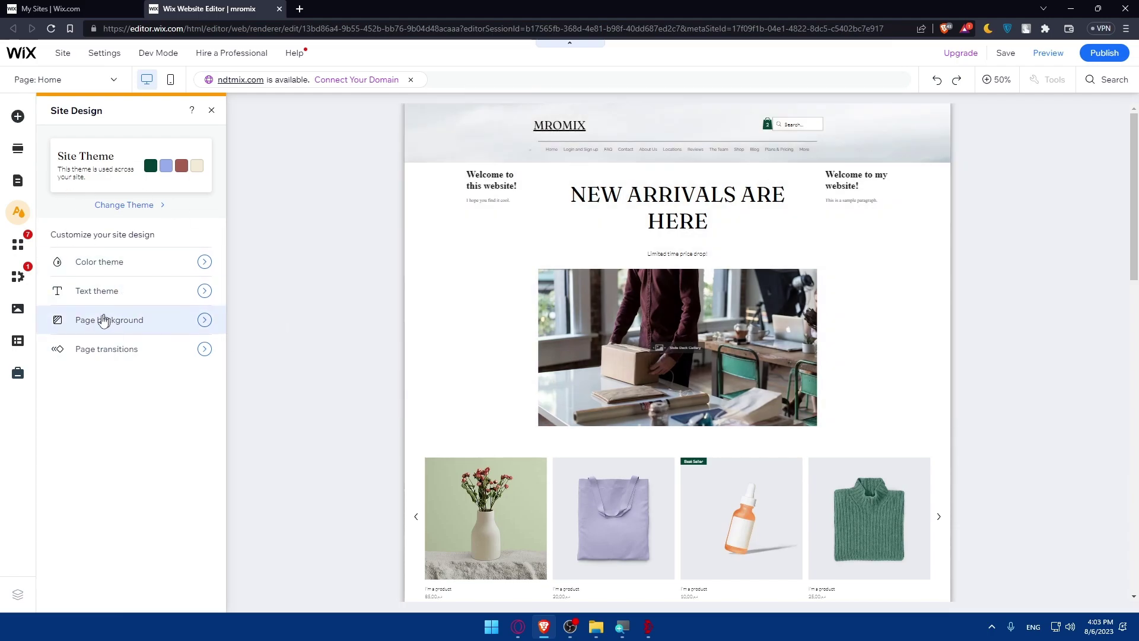
pyautogui.click(148, 321)
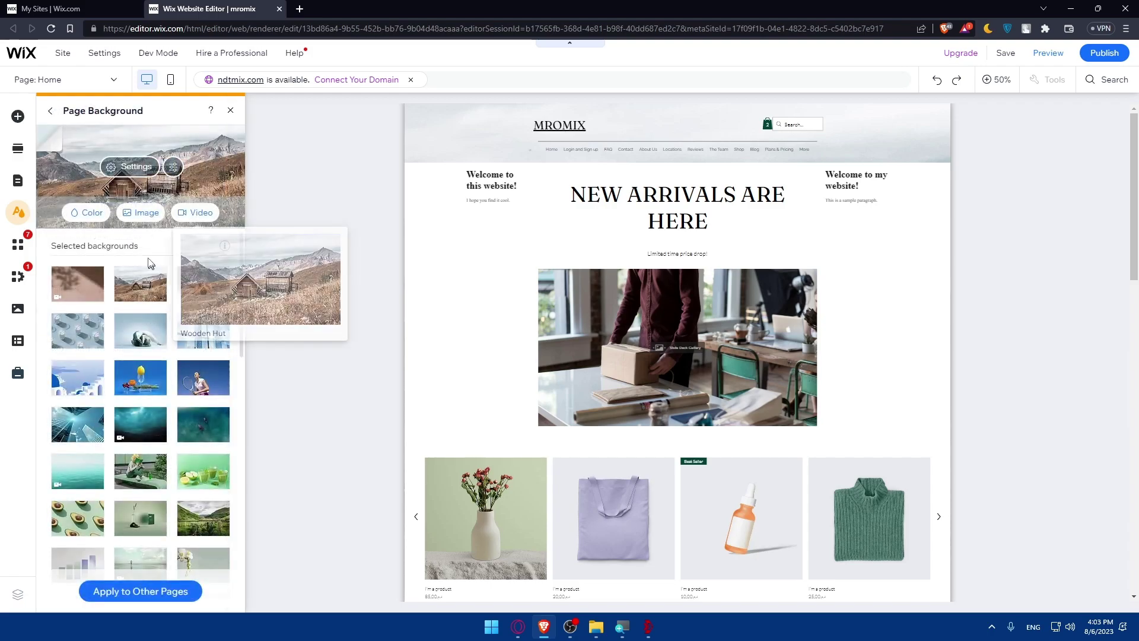
pyautogui.scroll(-10, 146, 243)
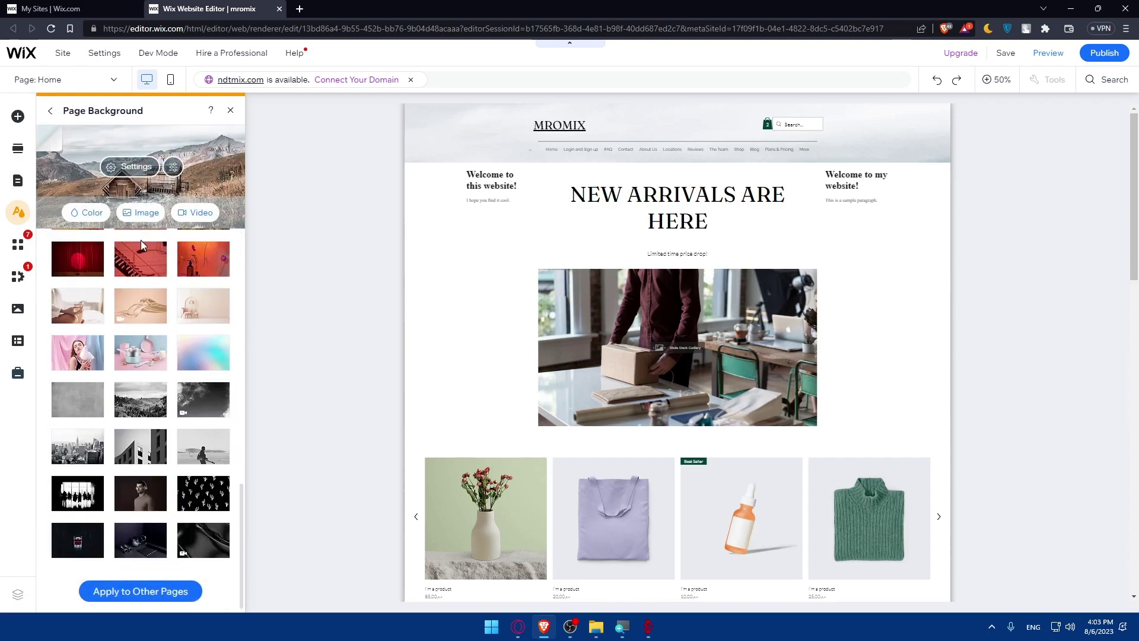
# Step: Try a custom dark navy background colour with hue around 238°
pyautogui.moveTo(143, 257)
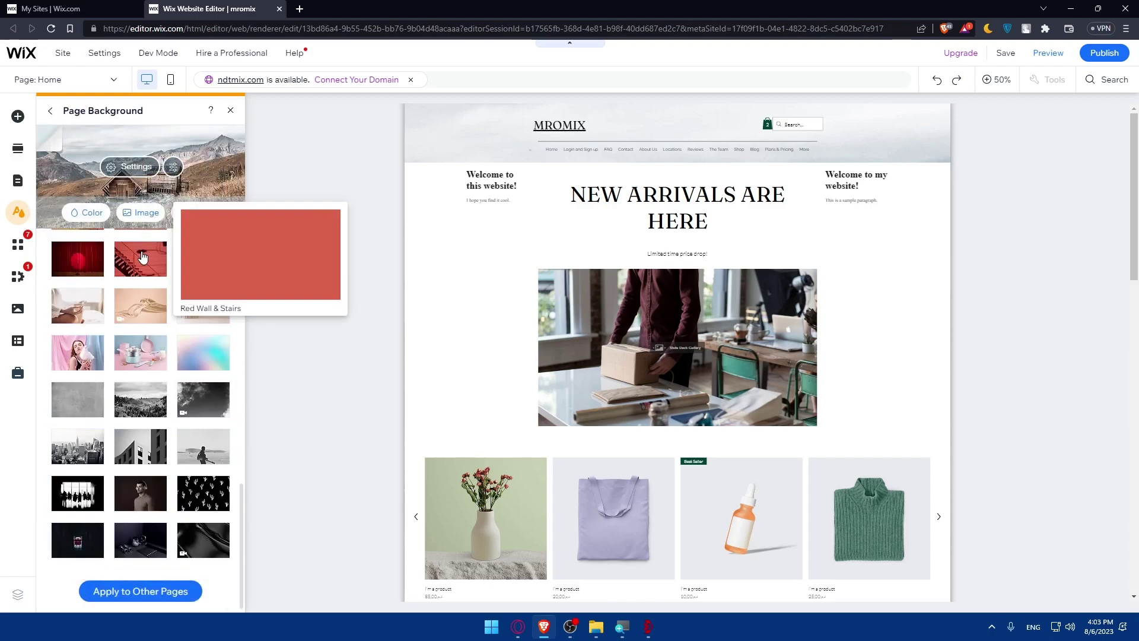
pyautogui.click(81, 213)
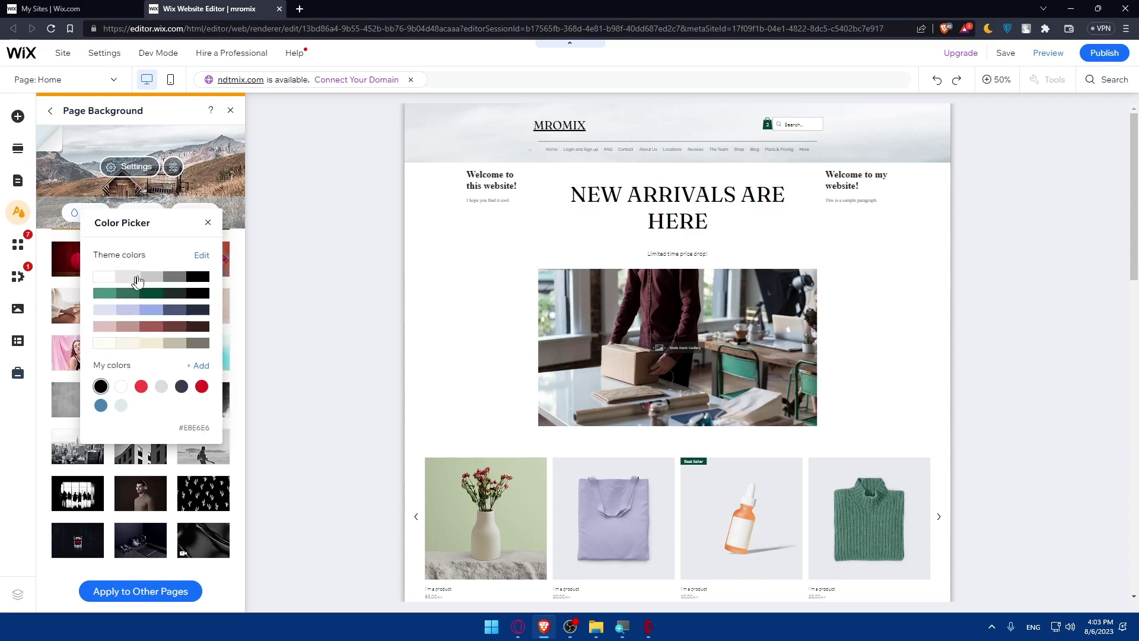
pyautogui.click(200, 365)
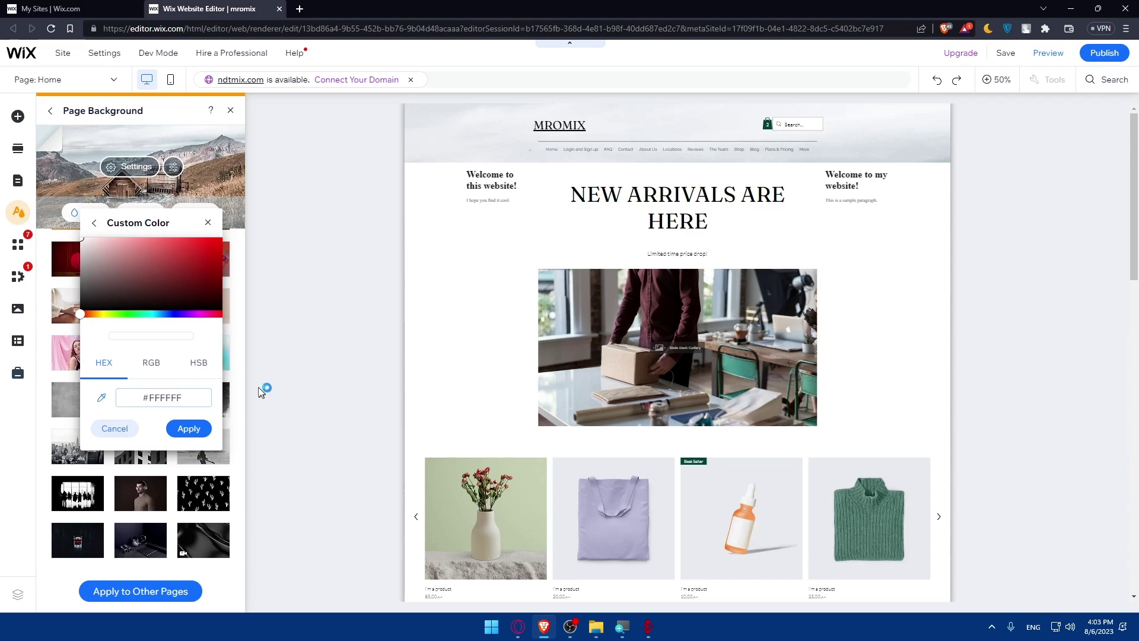
pyautogui.moveTo(207, 397); pyautogui.dragTo(163, 405)
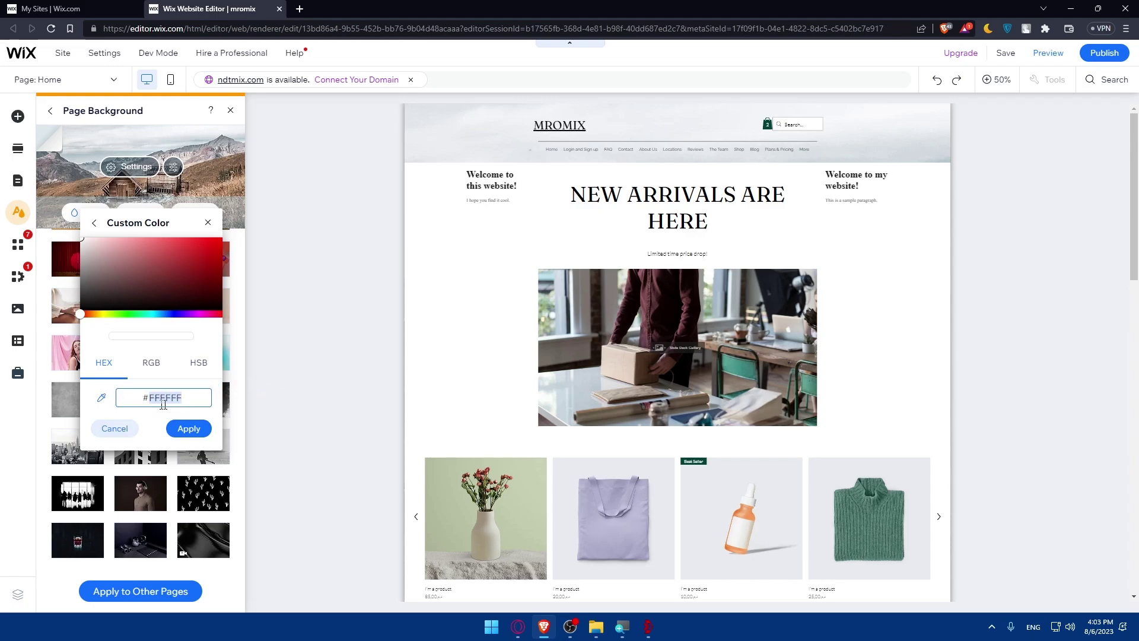
pyautogui.click(142, 376)
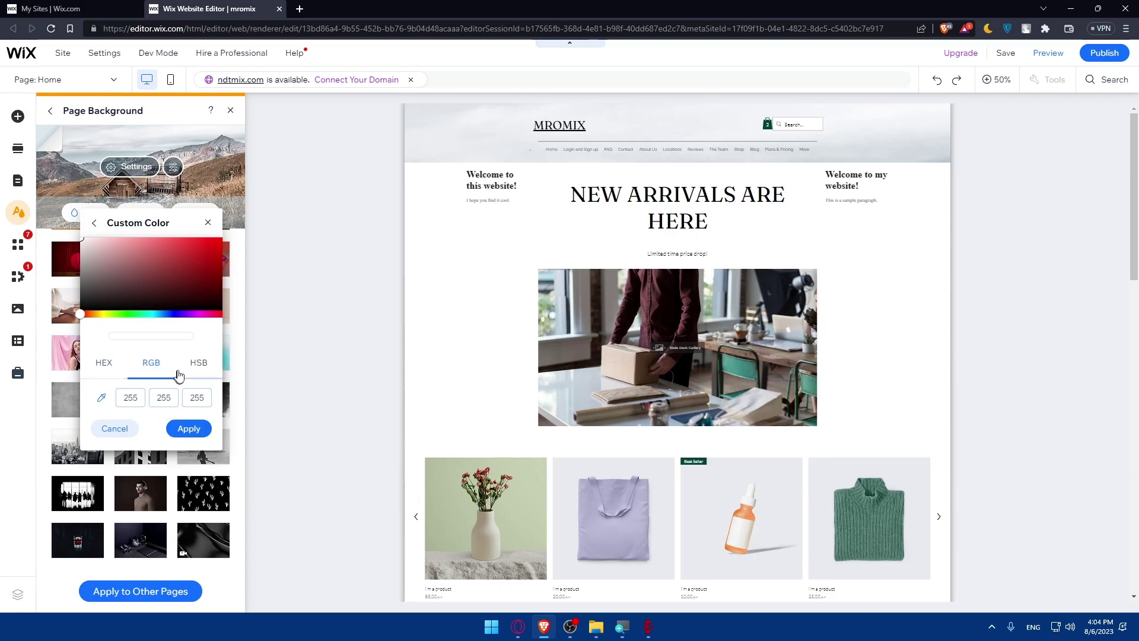
pyautogui.click(196, 364)
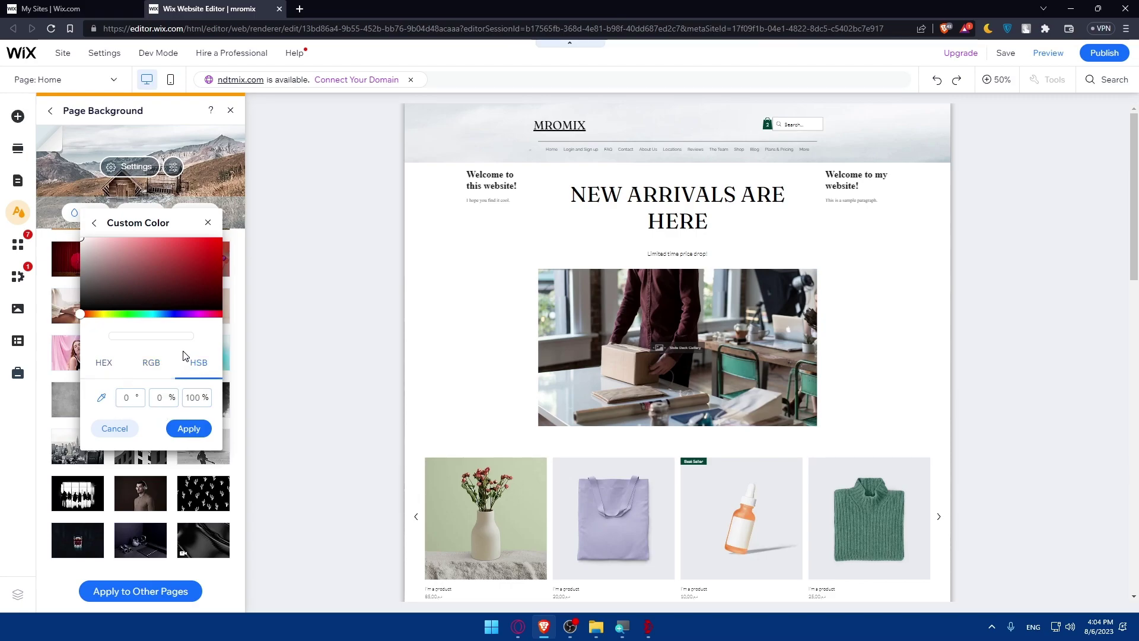
pyautogui.click(164, 278)
pyautogui.click(145, 294)
pyautogui.click(172, 313)
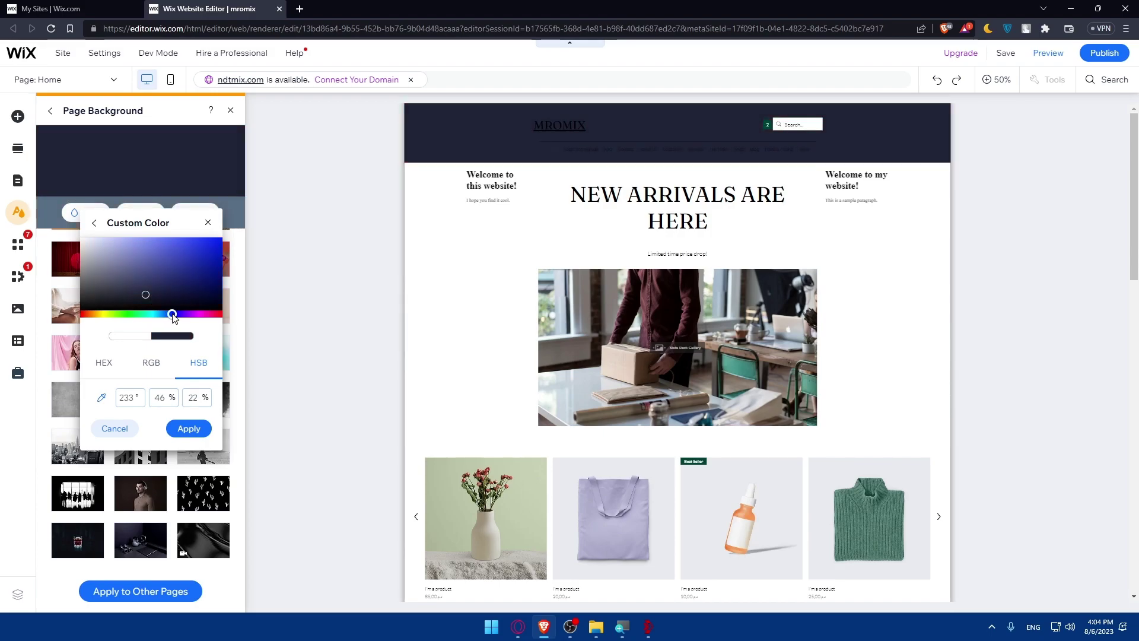
pyautogui.moveTo(173, 315); pyautogui.dragTo(175, 314)
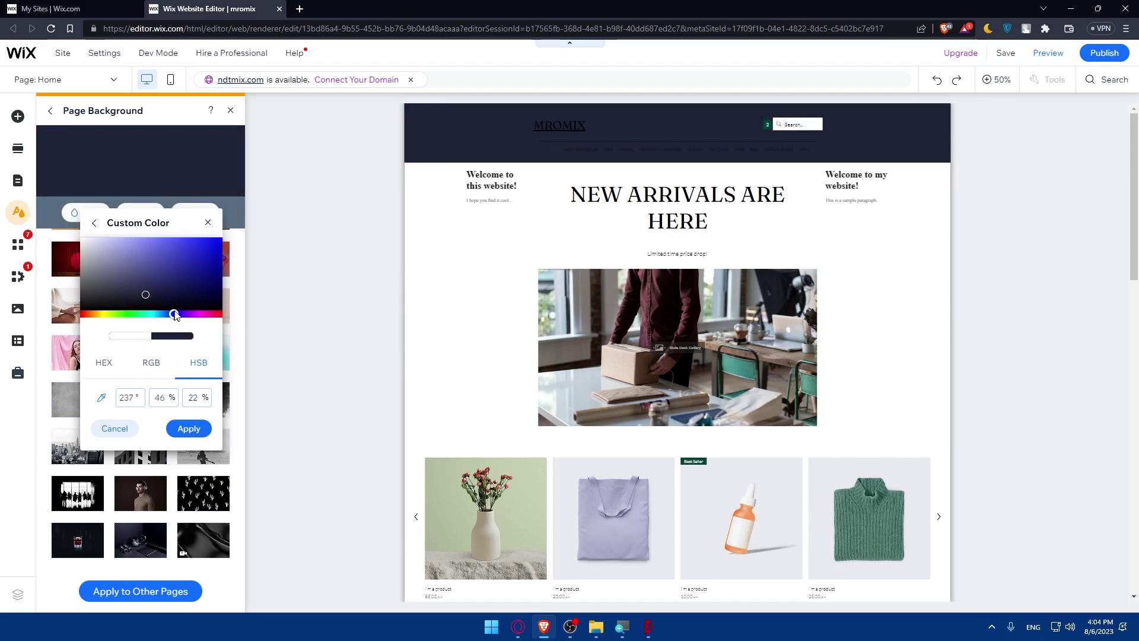
# Step: Set the page background to the white theme swatch and close the picker
pyautogui.click(94, 223)
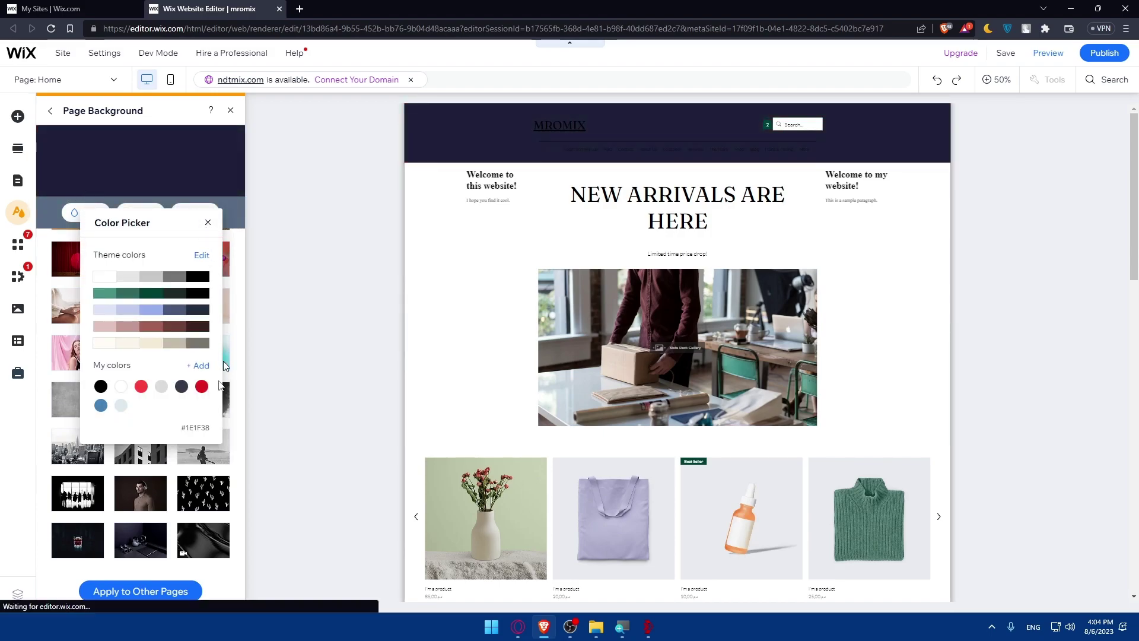
pyautogui.click(105, 283)
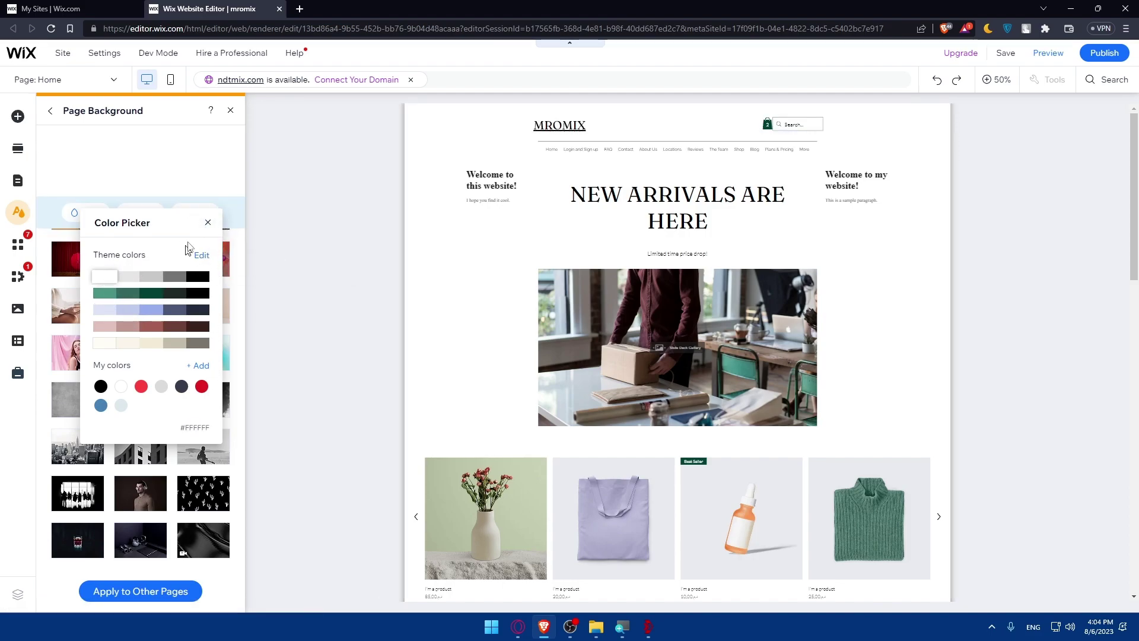
pyautogui.click(208, 222)
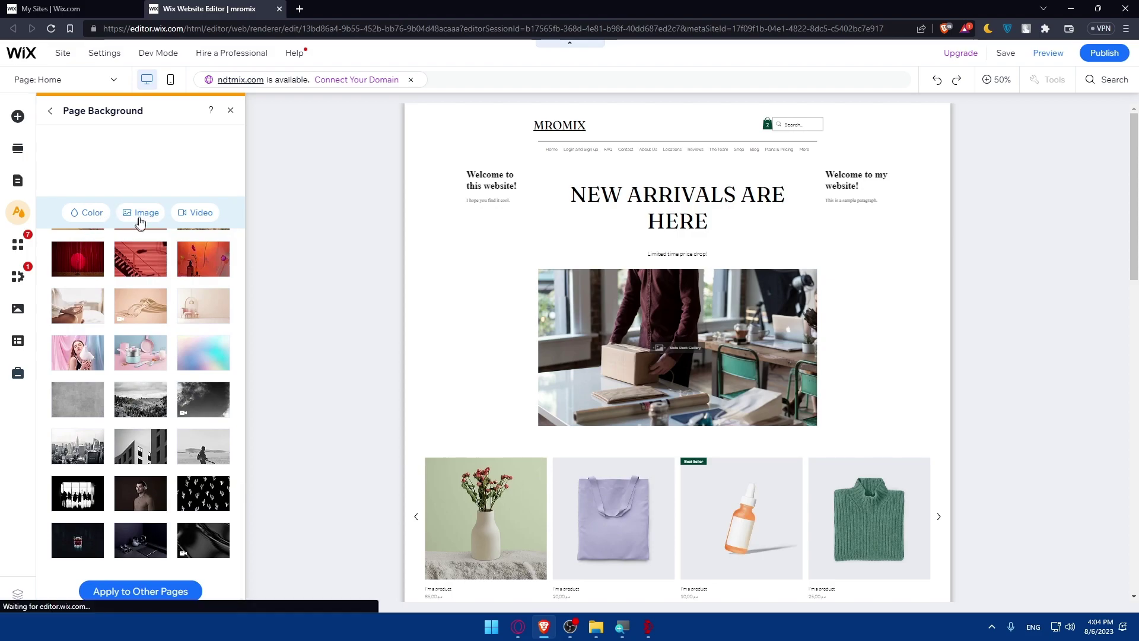
# Step: Upload amazon.png from the computer and apply it as the page background image
pyautogui.click(143, 217)
pyautogui.scroll(5, 139, 356)
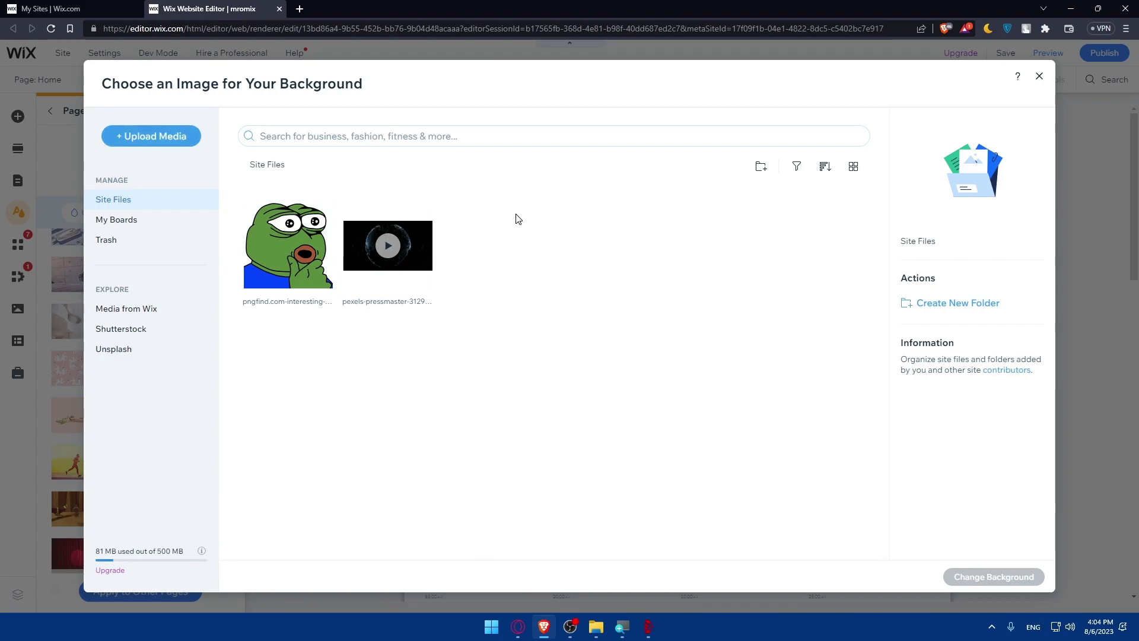
pyautogui.click(176, 140)
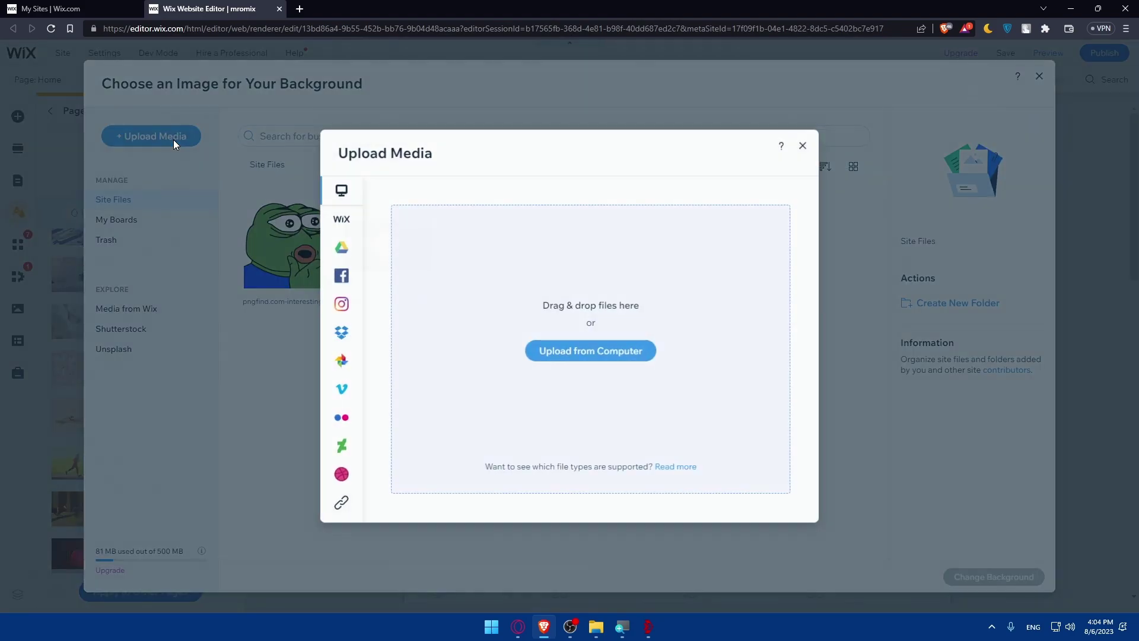
pyautogui.click(567, 365)
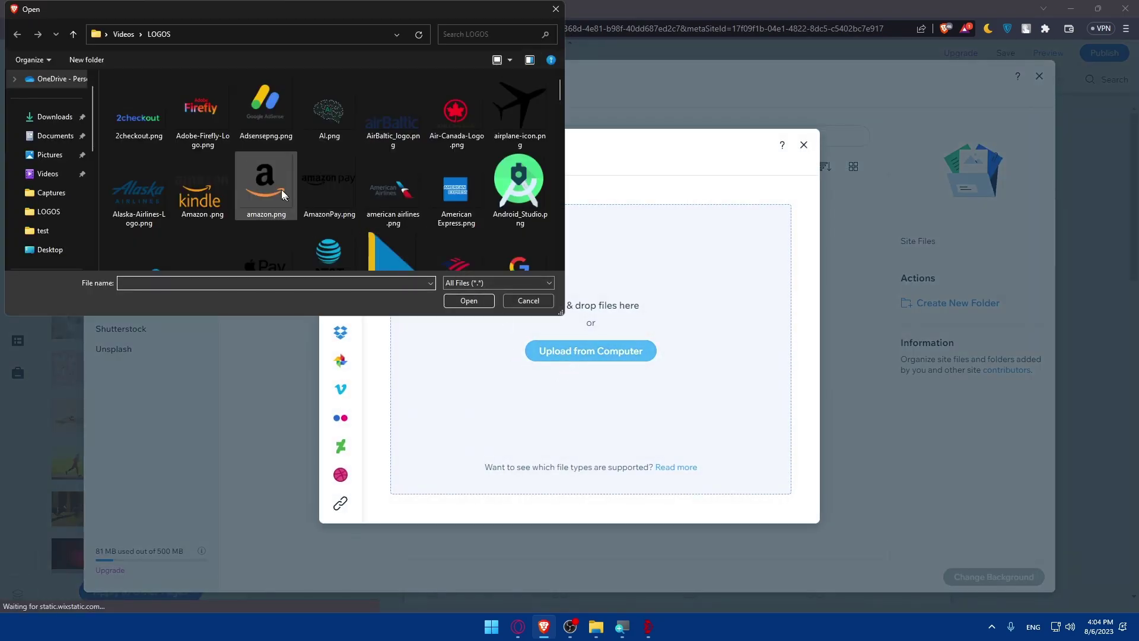
pyautogui.doubleClick(259, 171)
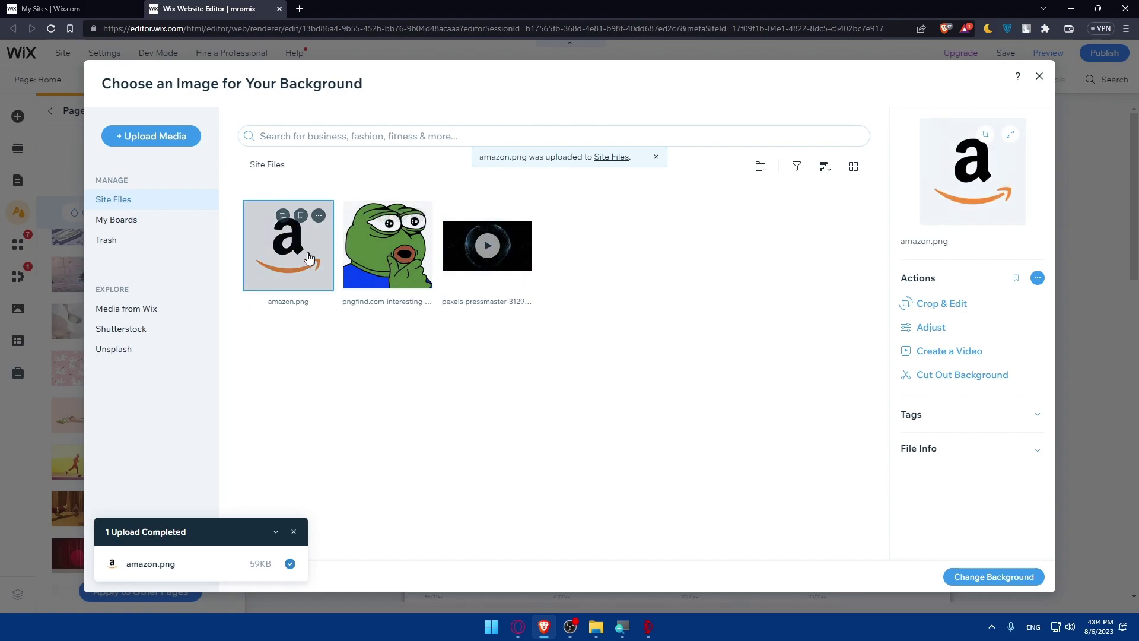
pyautogui.click(991, 576)
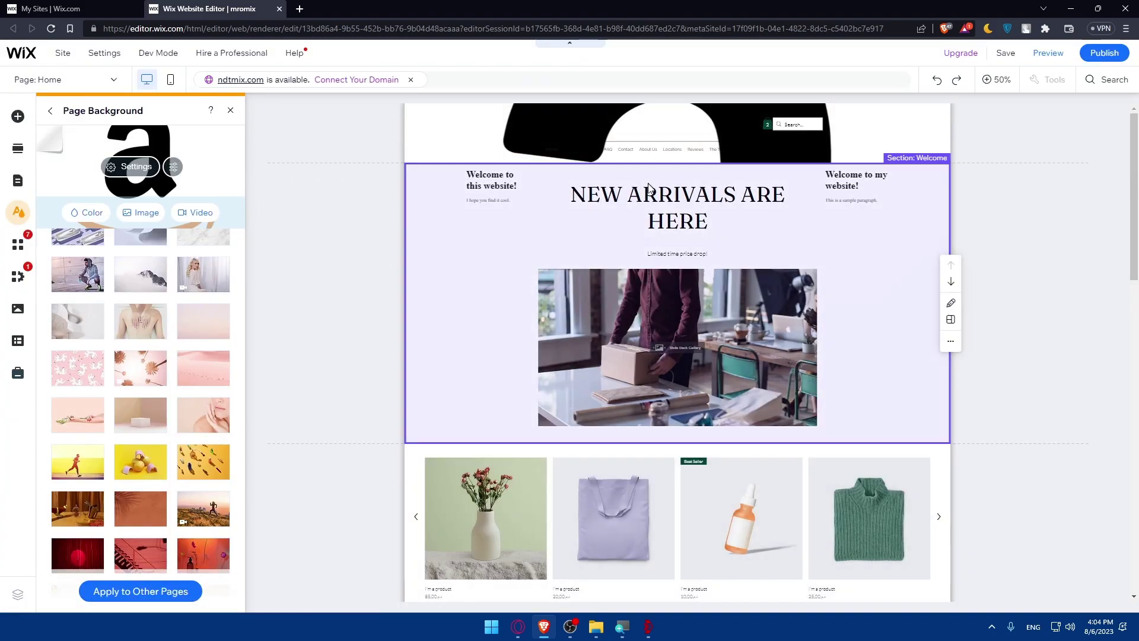
# Step: Put a #A45F53 colour behind the image and keep the Freeze scroll effect
pyautogui.click(142, 172)
pyautogui.moveTo(356, 183)
pyautogui.mouseDown()
pyautogui.moveTo(275, 181)
pyautogui.moveTo(375, 181)
pyautogui.mouseUp()
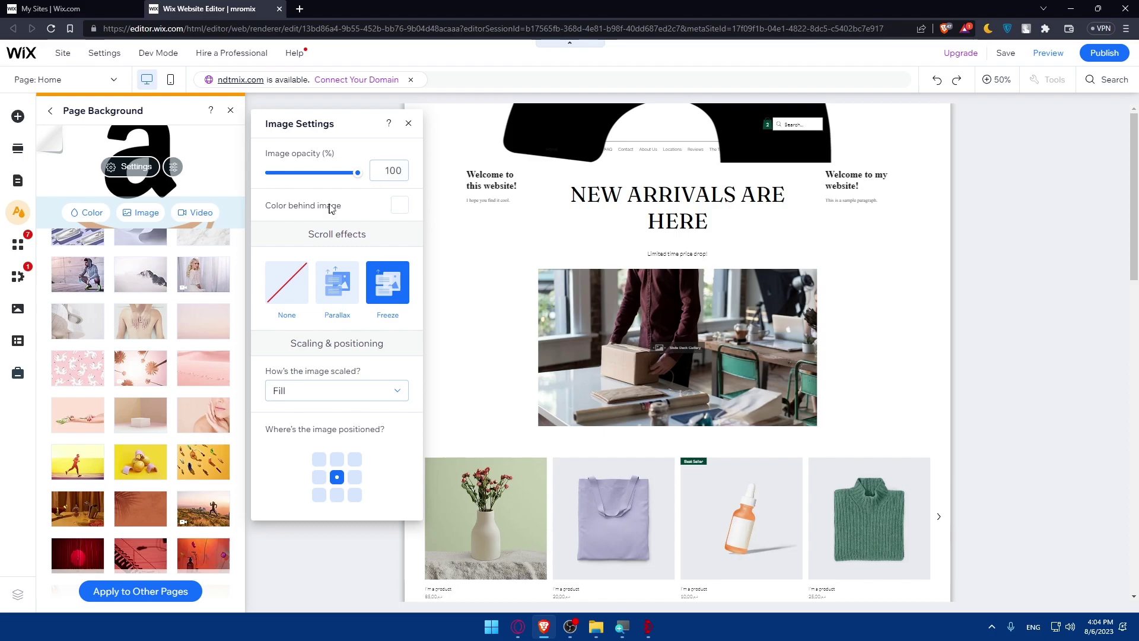
pyautogui.click(400, 207)
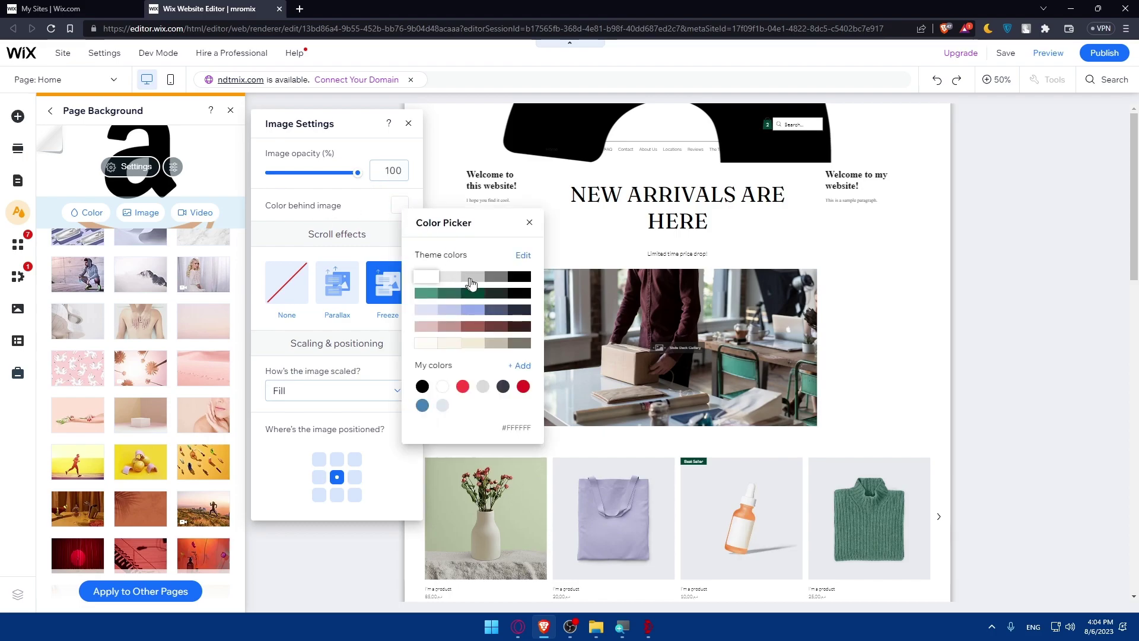
pyautogui.click(468, 328)
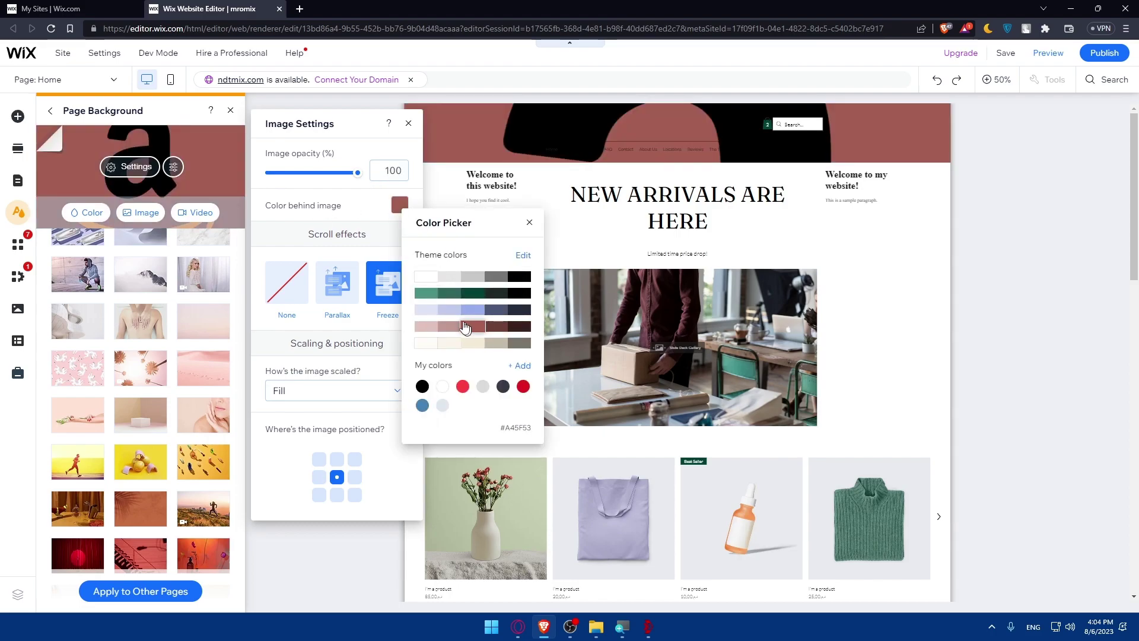
pyautogui.click(293, 249)
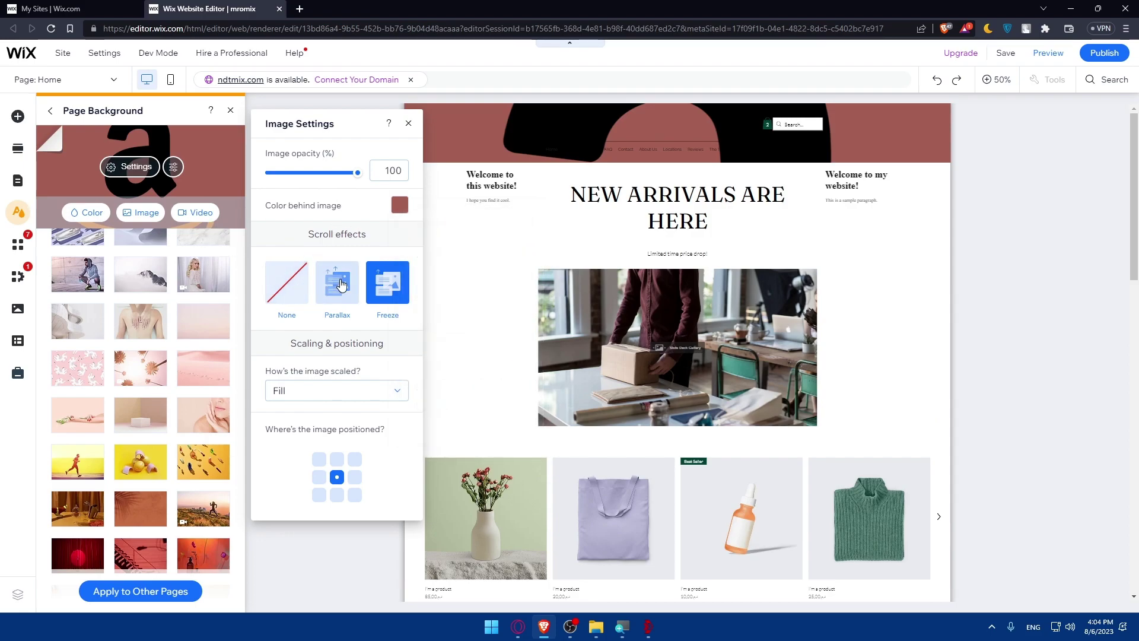
pyautogui.click(298, 288)
pyautogui.click(341, 289)
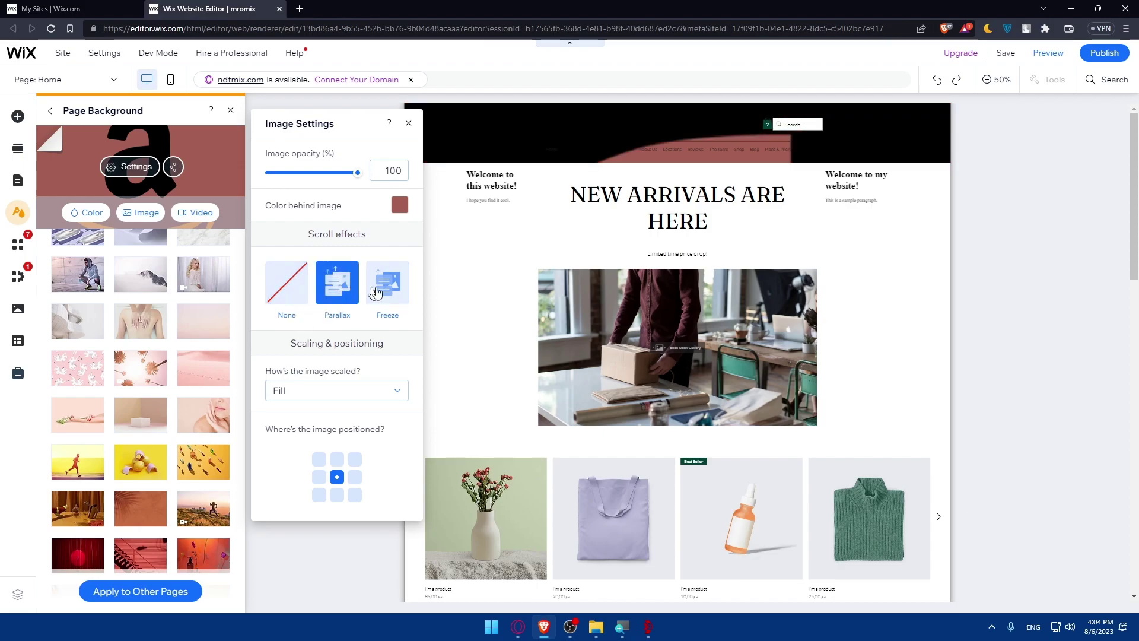
pyautogui.click(395, 291)
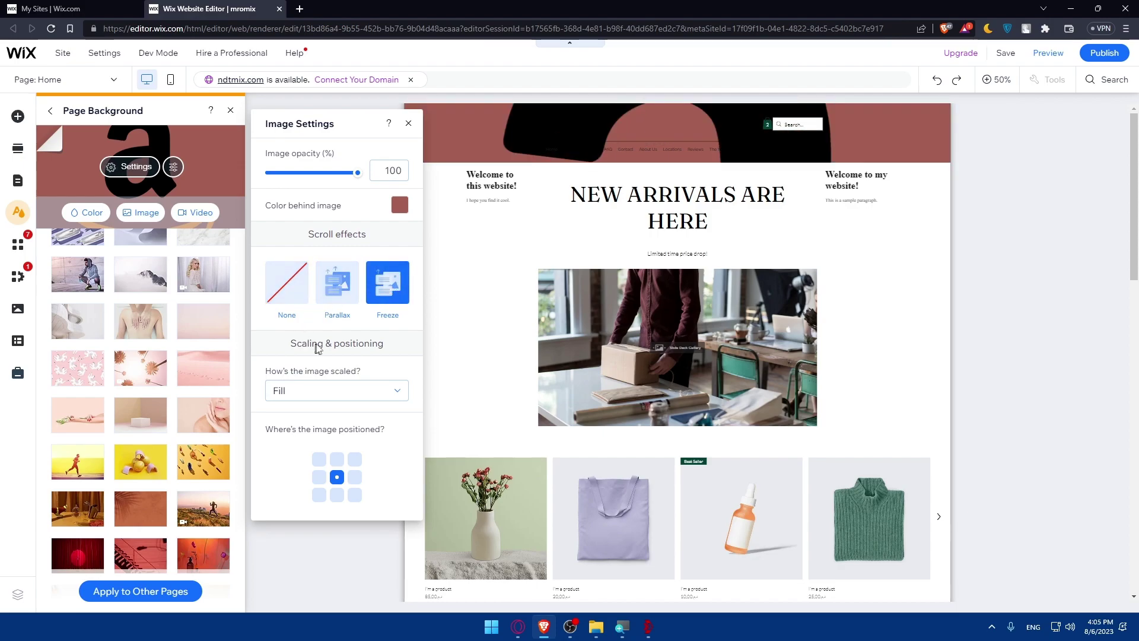
# Step: Scale the image to Original size and lower its opacity to 18%
pyautogui.click(325, 396)
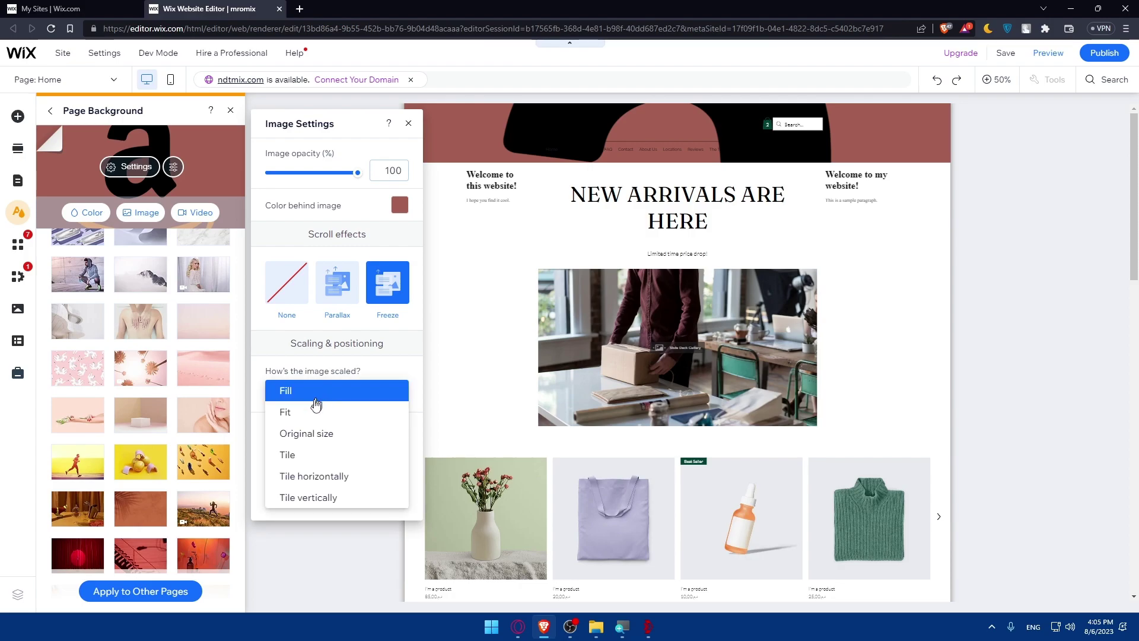
pyautogui.click(308, 411)
pyautogui.click(314, 397)
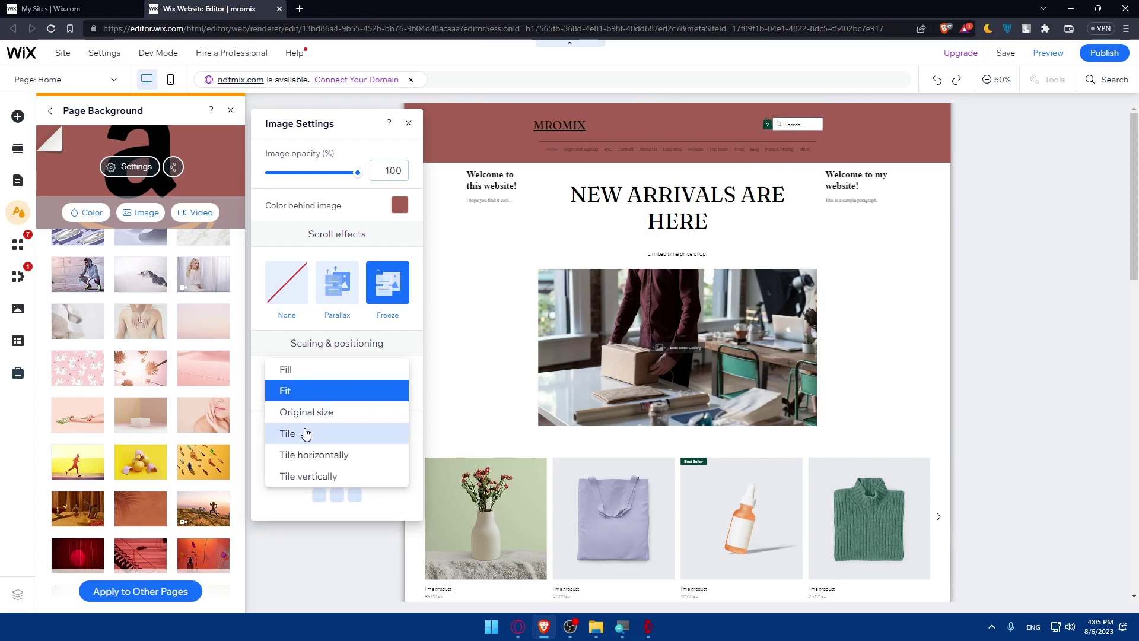
pyautogui.click(312, 432)
pyautogui.click(318, 397)
pyautogui.click(316, 413)
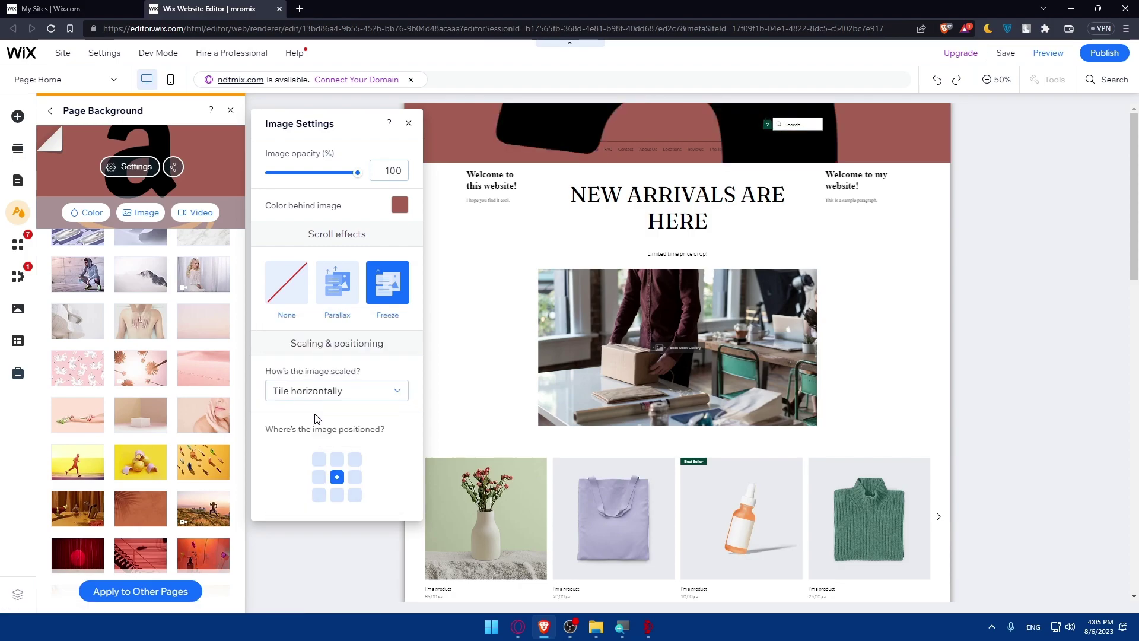
pyautogui.click(335, 390)
pyautogui.click(303, 336)
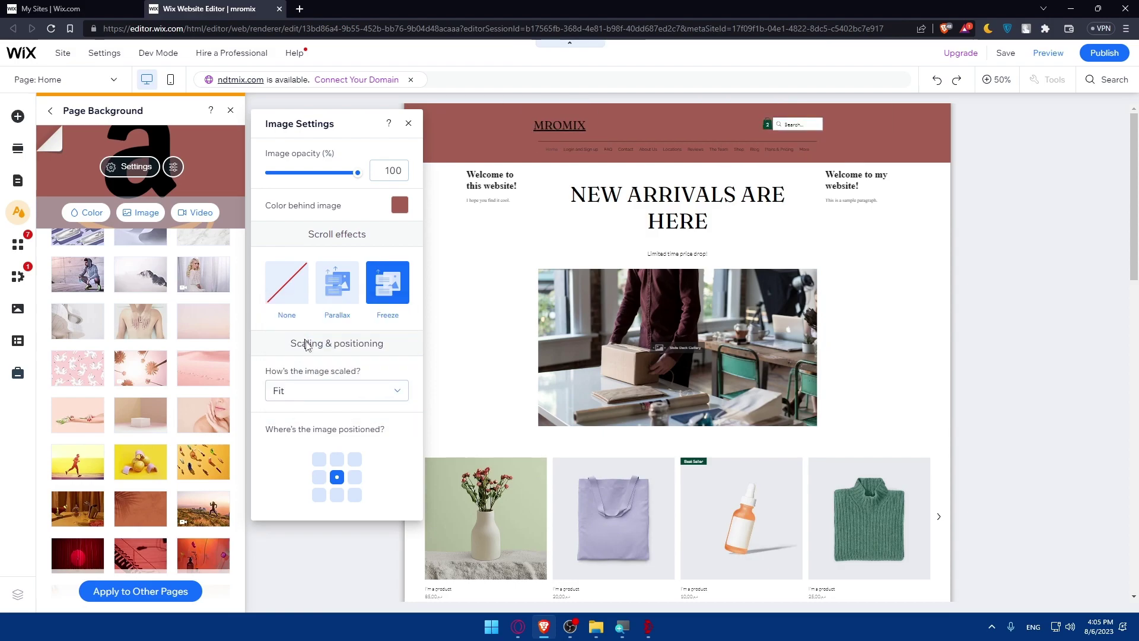
pyautogui.click(316, 390)
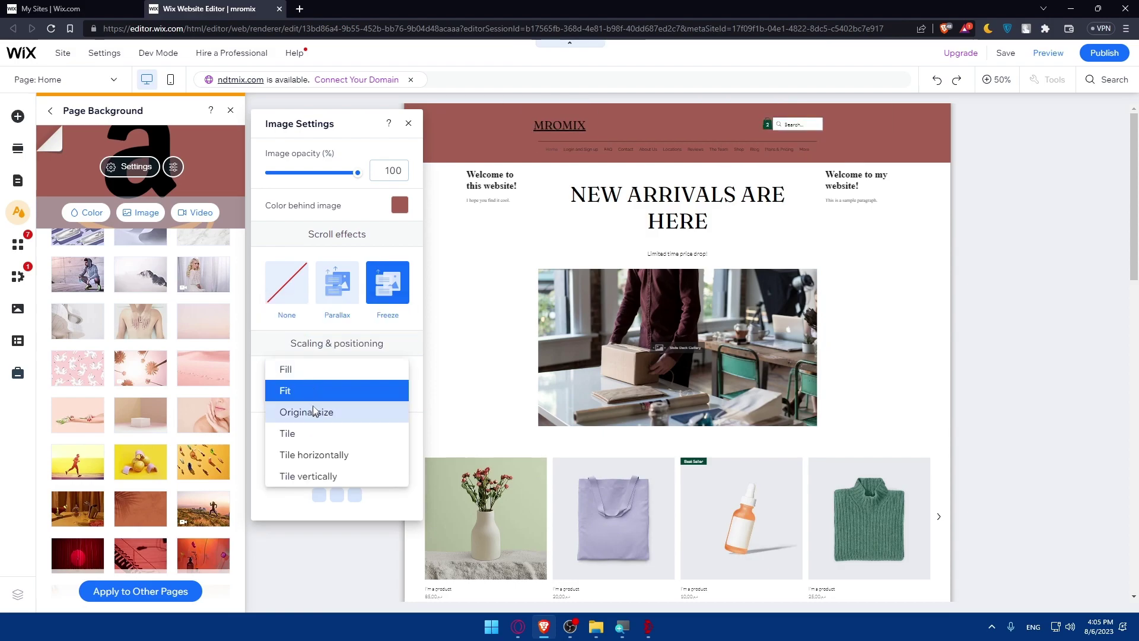
pyautogui.click(306, 411)
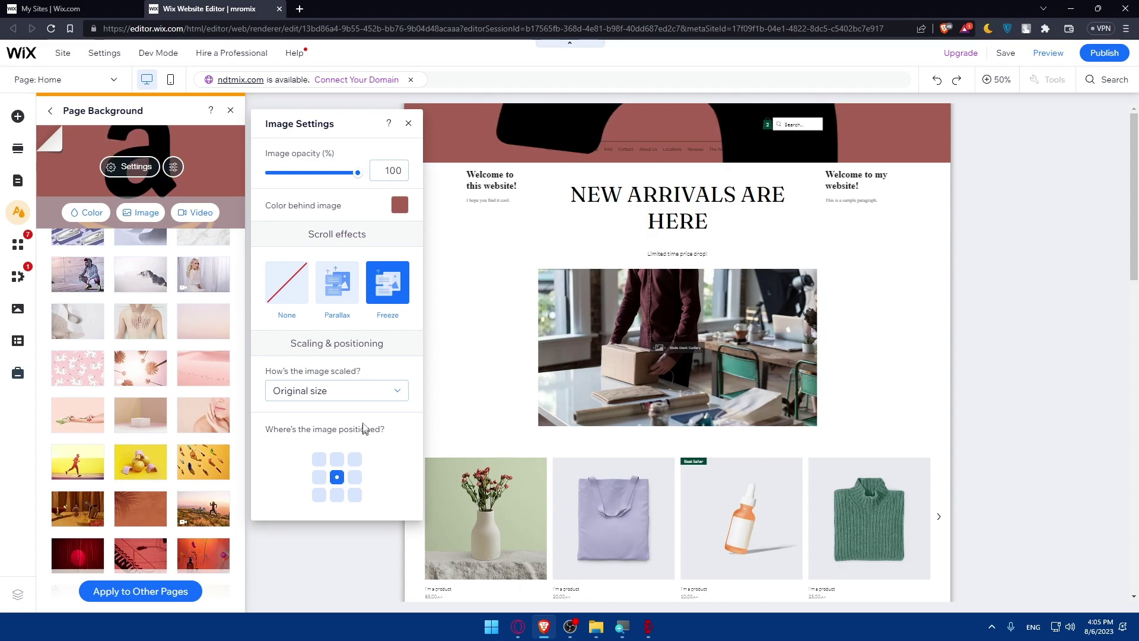
pyautogui.moveTo(357, 173); pyautogui.dragTo(281, 182)
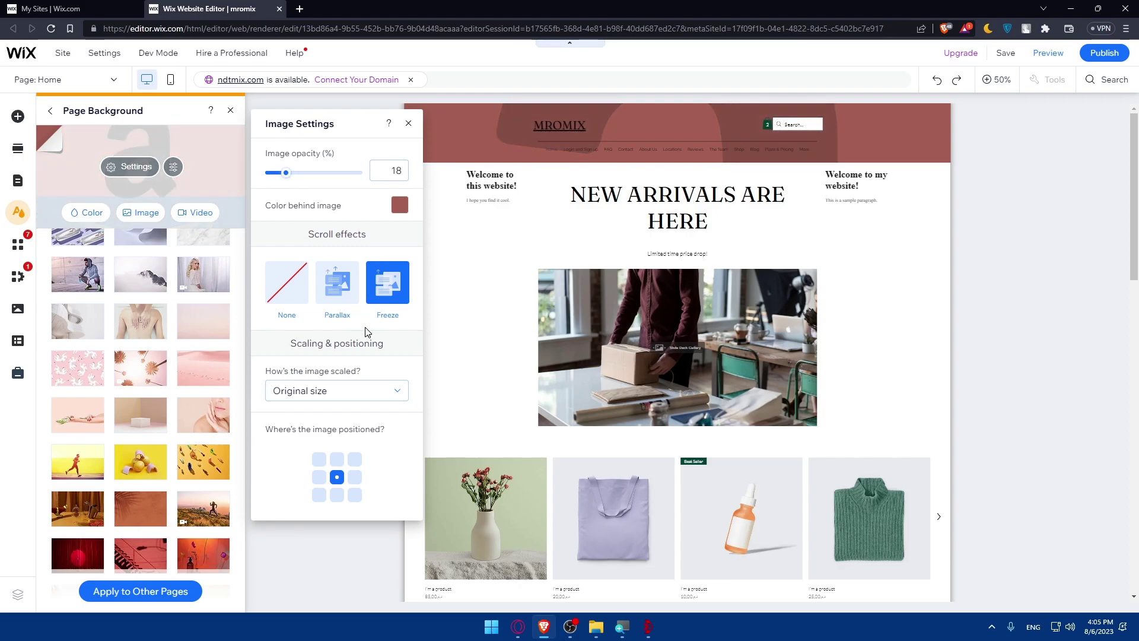
# Step: Set the existing pexels-pressmaster-3129957 video from site files as the page background
pyautogui.click(209, 215)
pyautogui.scroll(3, 166, 307)
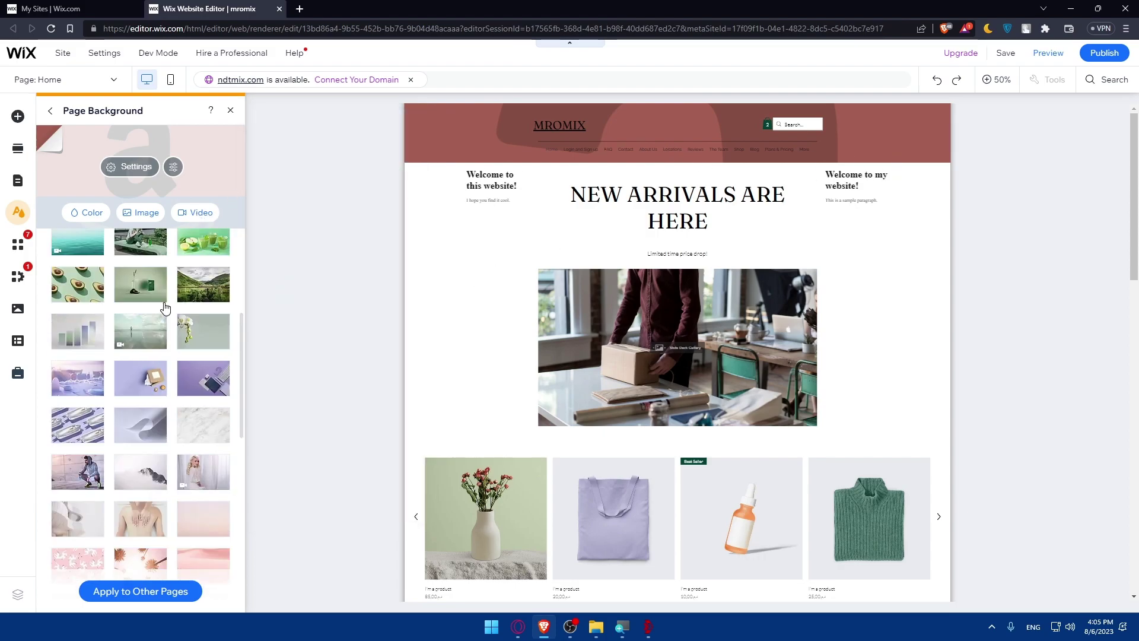
pyautogui.click(196, 213)
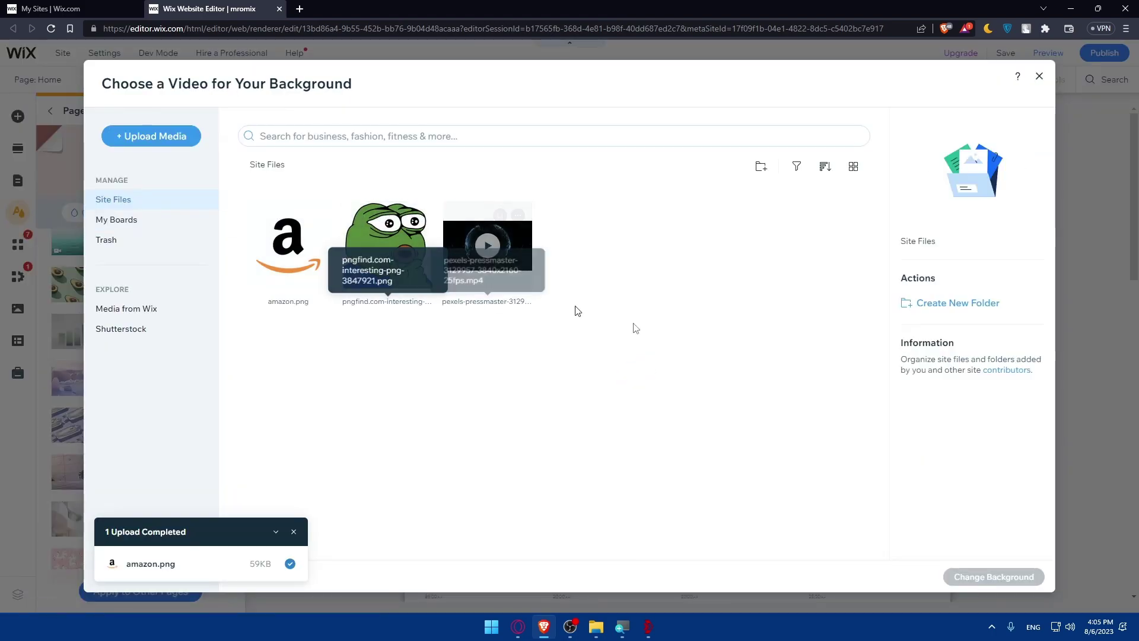
pyautogui.click(158, 138)
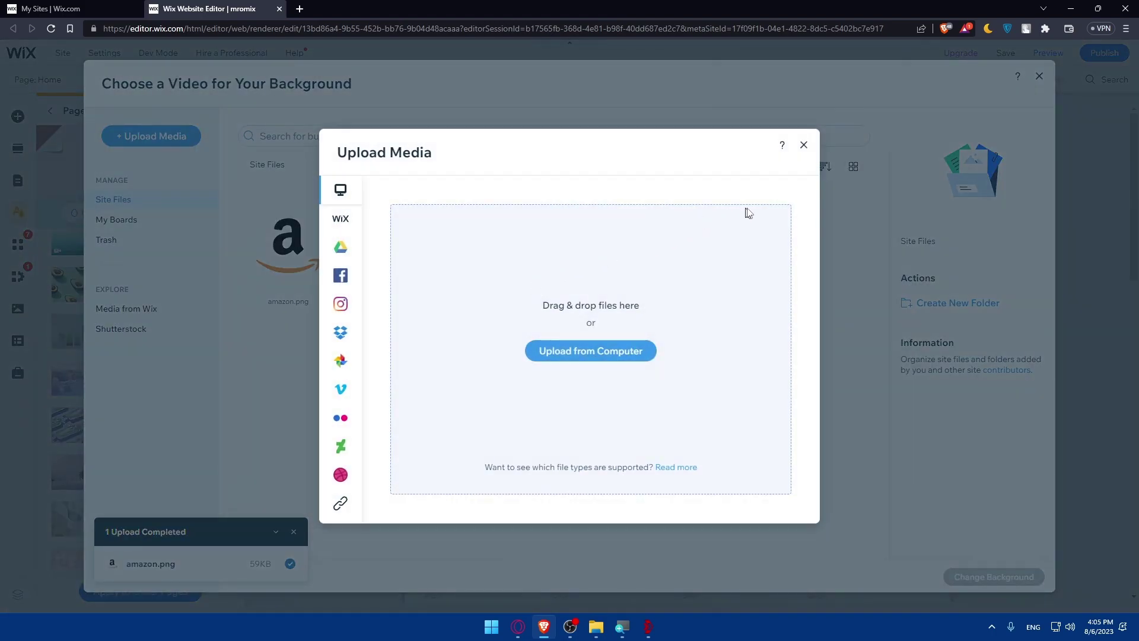
pyautogui.click(584, 353)
pyautogui.click(551, 11)
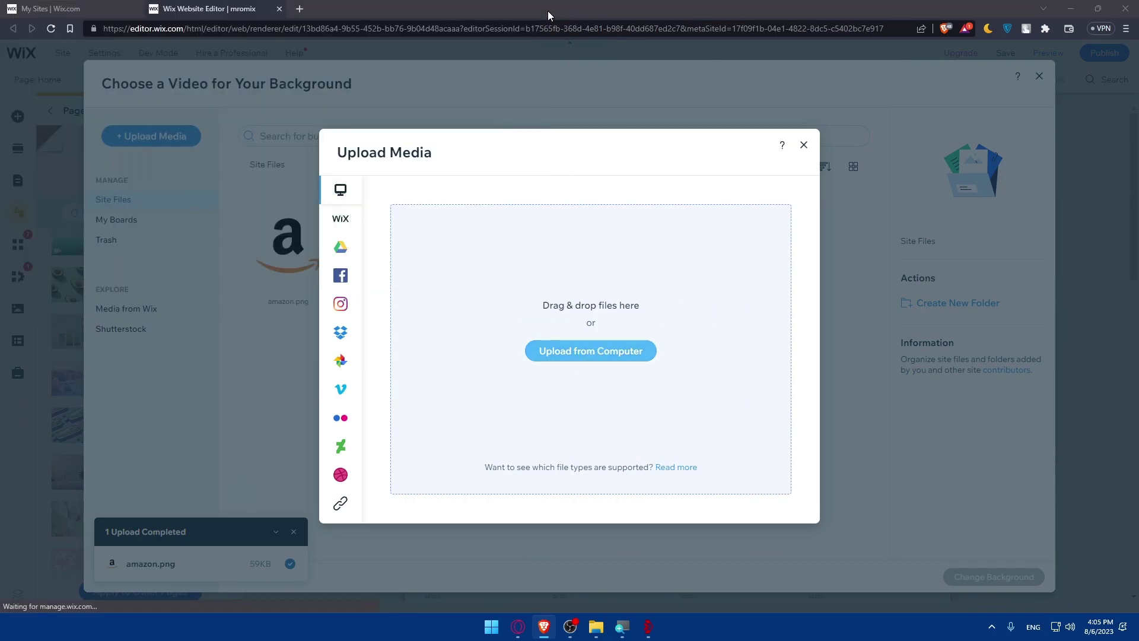
pyautogui.moveTo(341, 228)
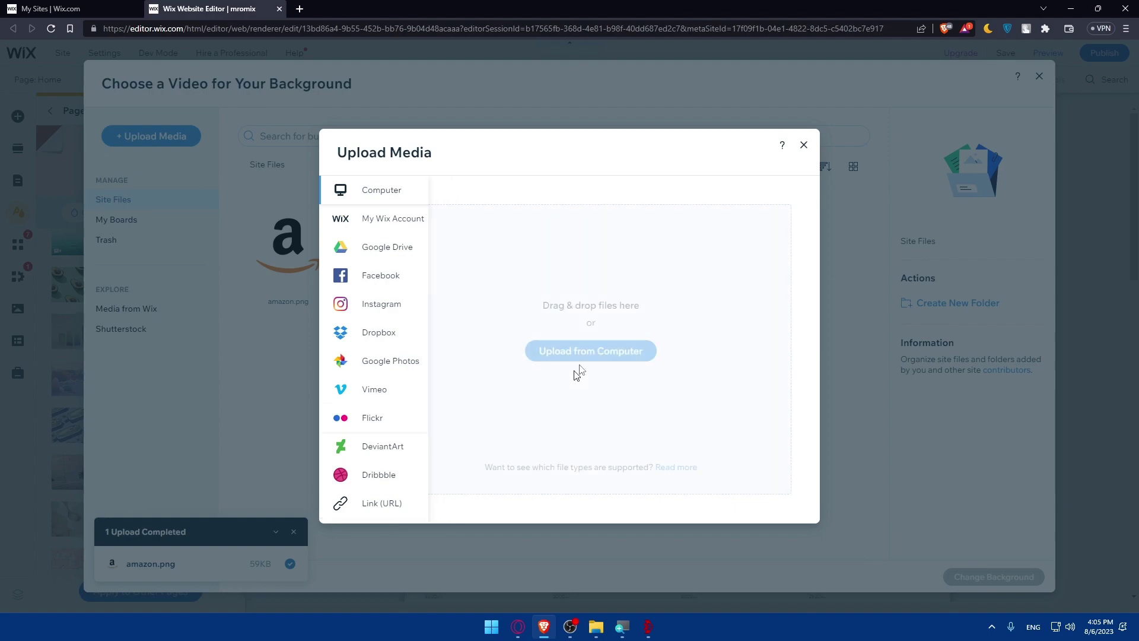
pyautogui.click(803, 144)
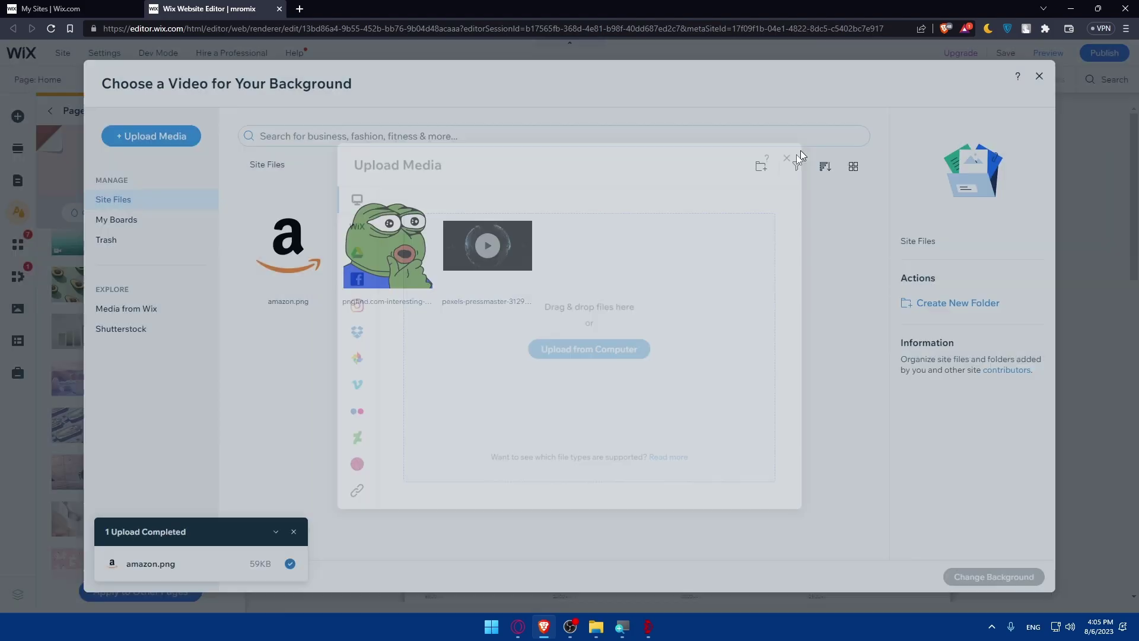
pyautogui.click(491, 249)
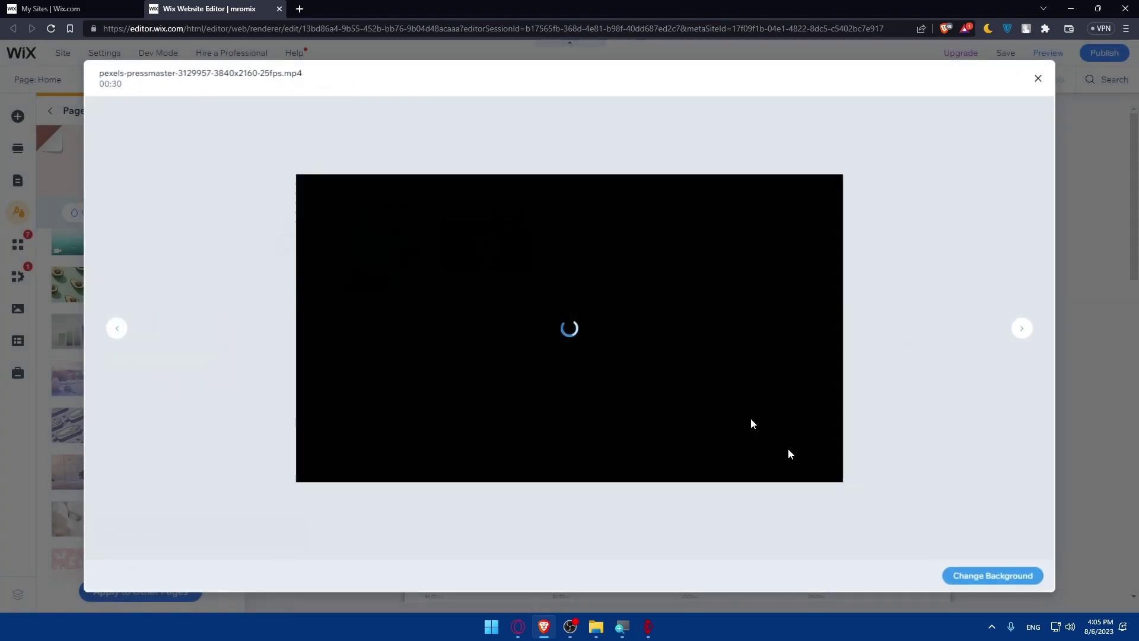
pyautogui.click(977, 575)
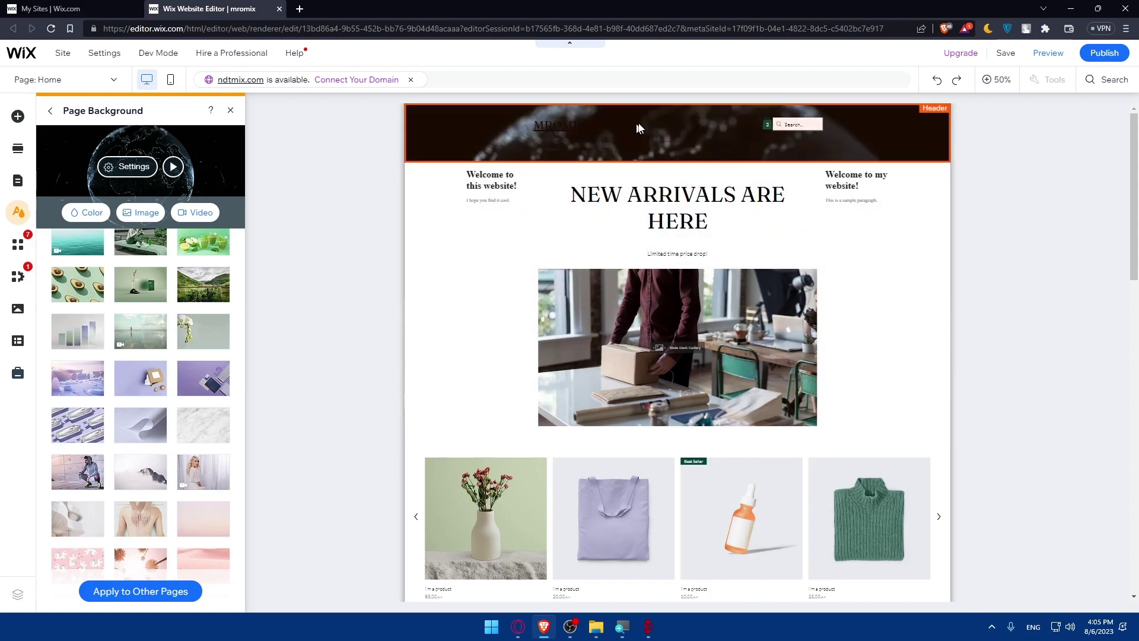
# Step: Remove the video's pattern overlay and add a colour overlay at about 11% opacity
pyautogui.click(127, 166)
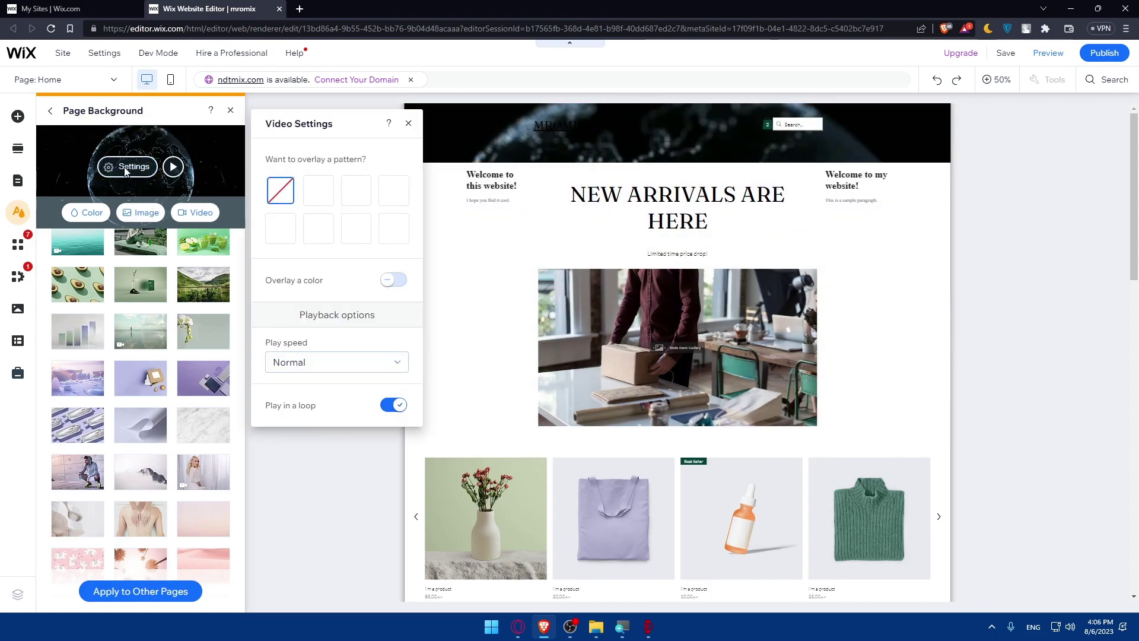
pyautogui.click(324, 194)
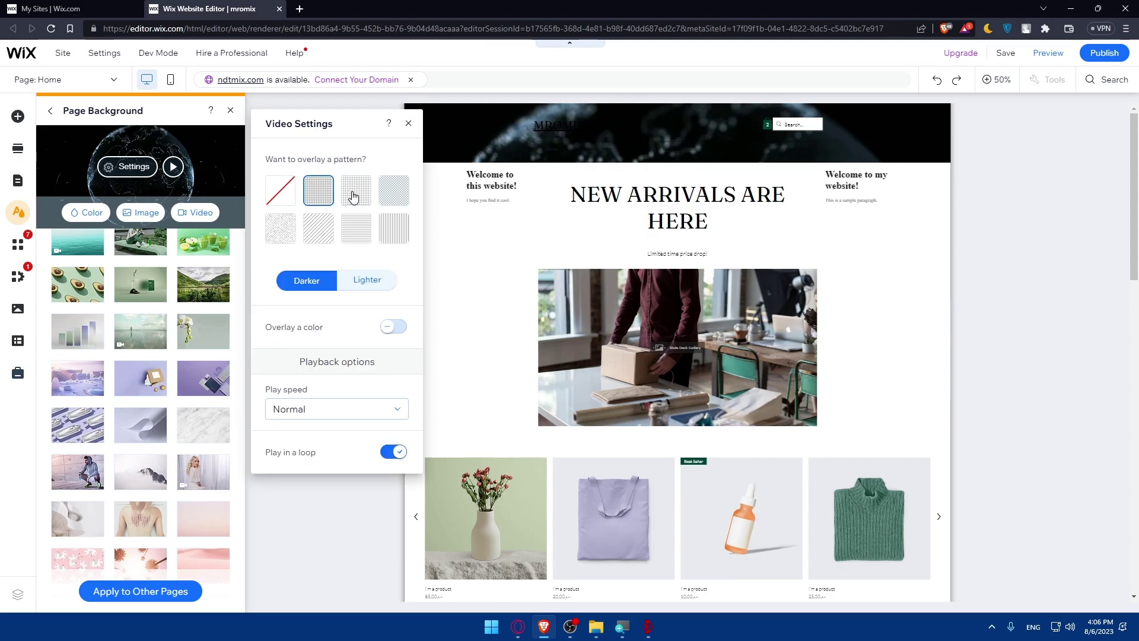
pyautogui.click(356, 191)
pyautogui.click(394, 195)
pyautogui.click(277, 200)
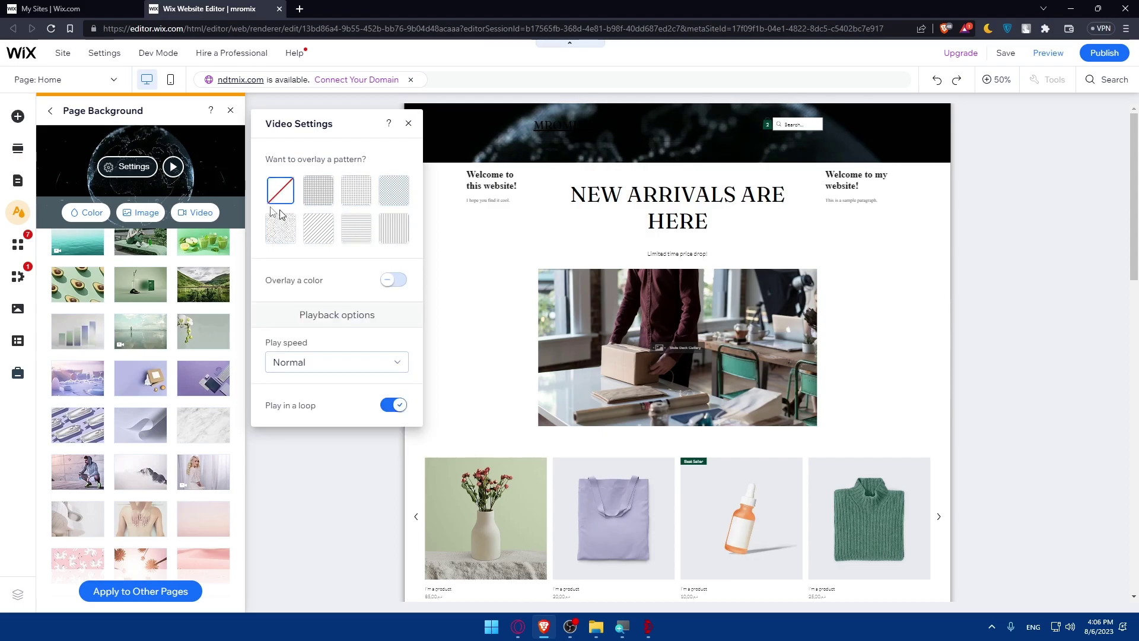
pyautogui.click(394, 281)
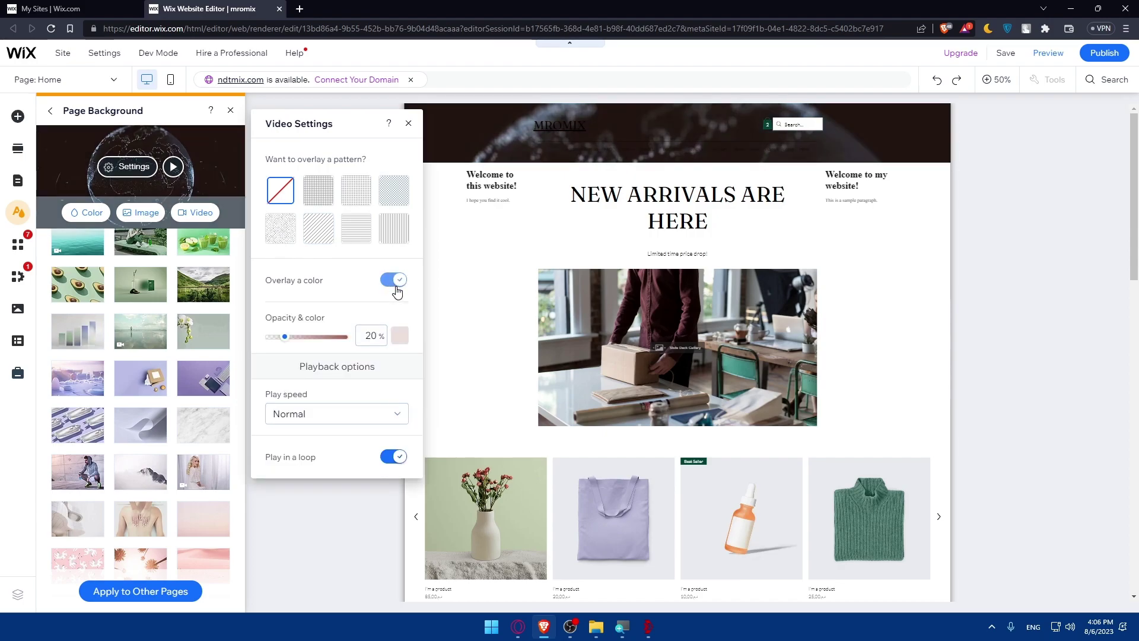
pyautogui.moveTo(287, 342)
pyautogui.mouseDown()
pyautogui.moveTo(312, 338)
pyautogui.moveTo(277, 341)
pyautogui.mouseUp()
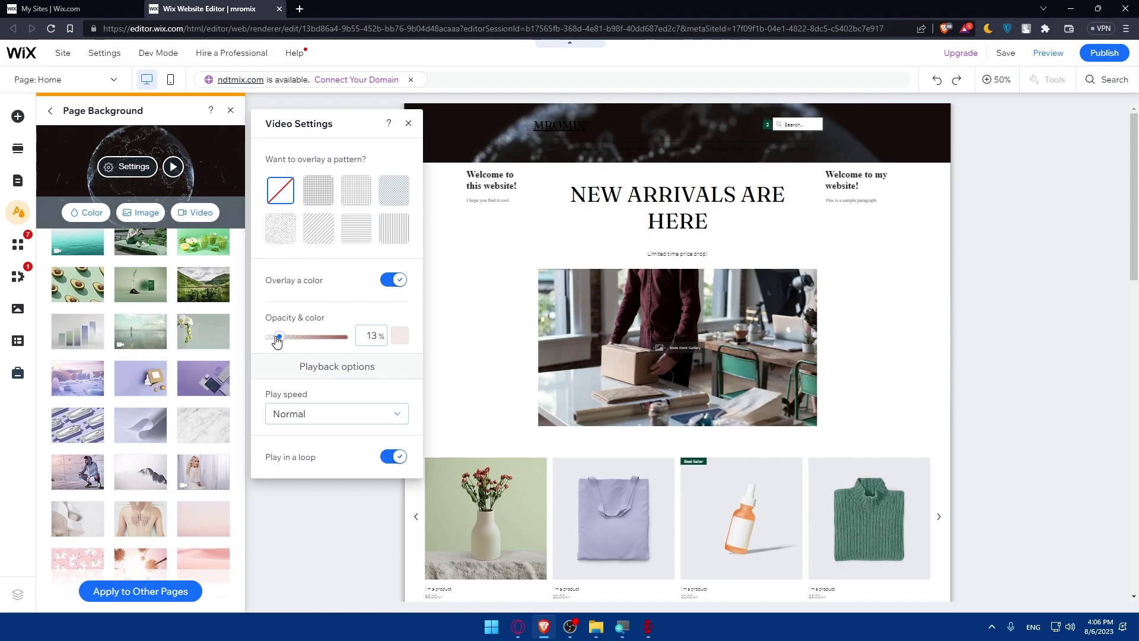
# Step: Keep Normal play speed with looping, play the video, and view at 100%
pyautogui.click(341, 414)
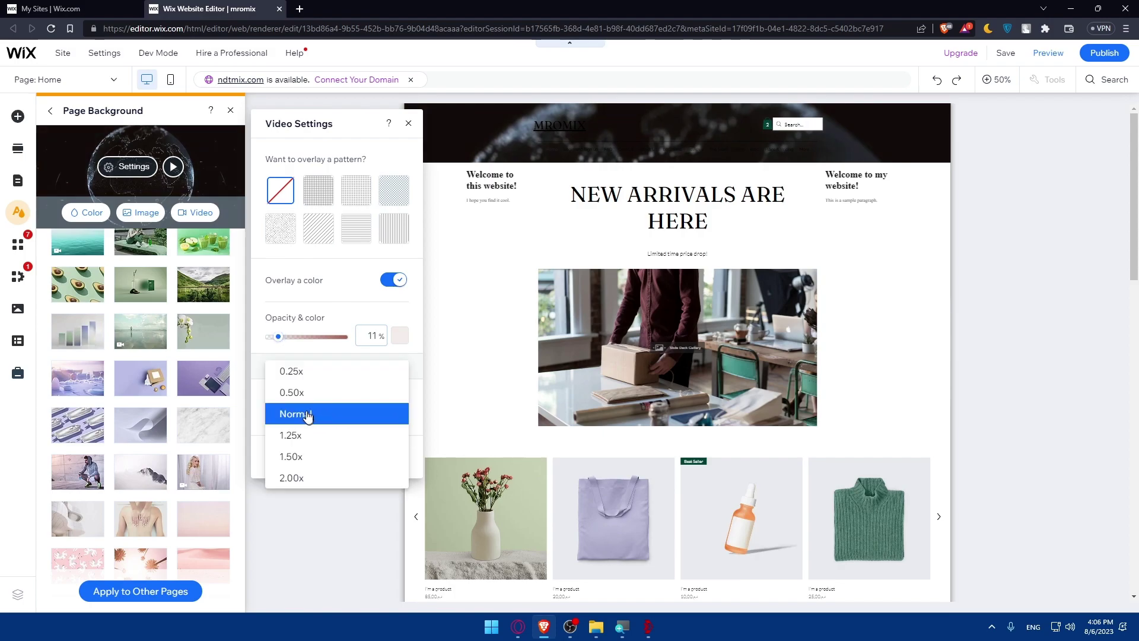
pyautogui.click(308, 372)
pyautogui.click(321, 413)
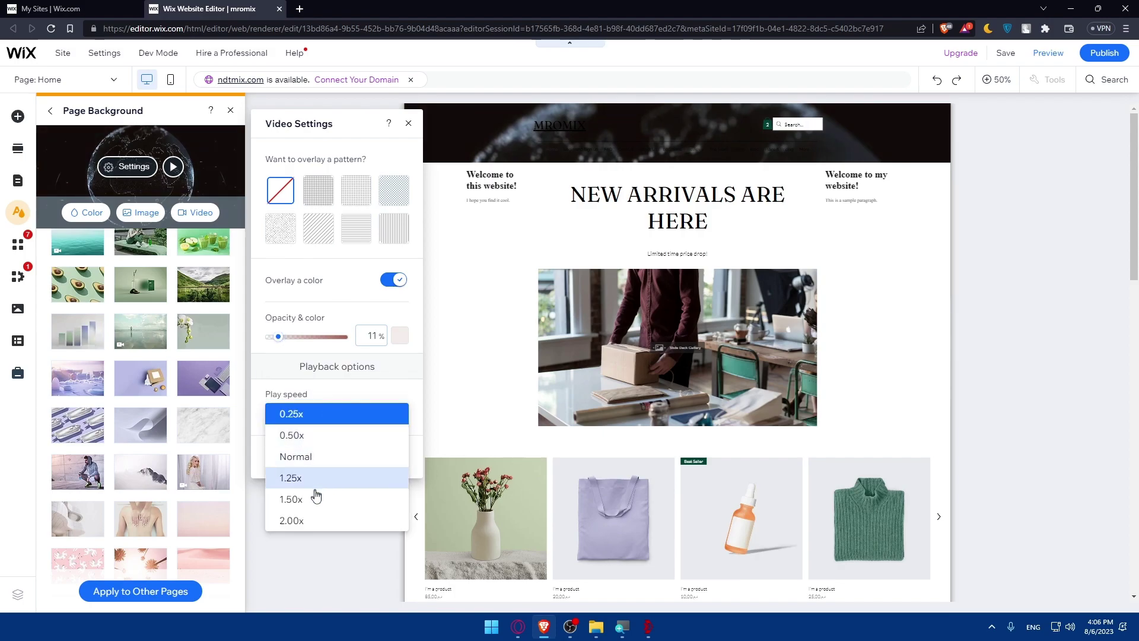
pyautogui.click(318, 520)
pyautogui.click(320, 419)
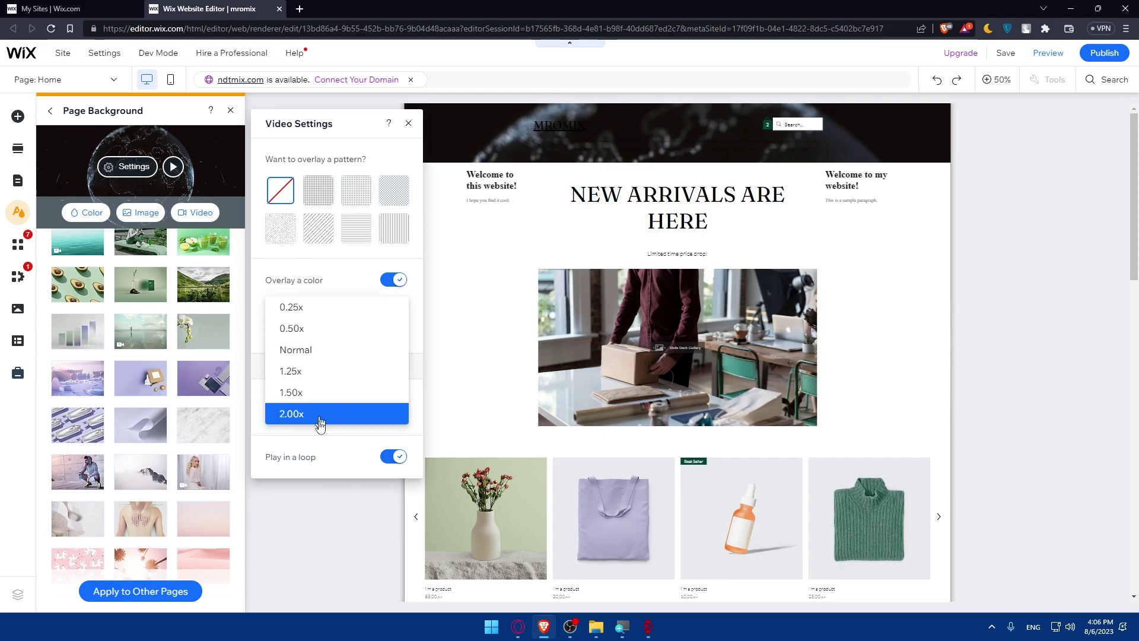
pyautogui.click(309, 349)
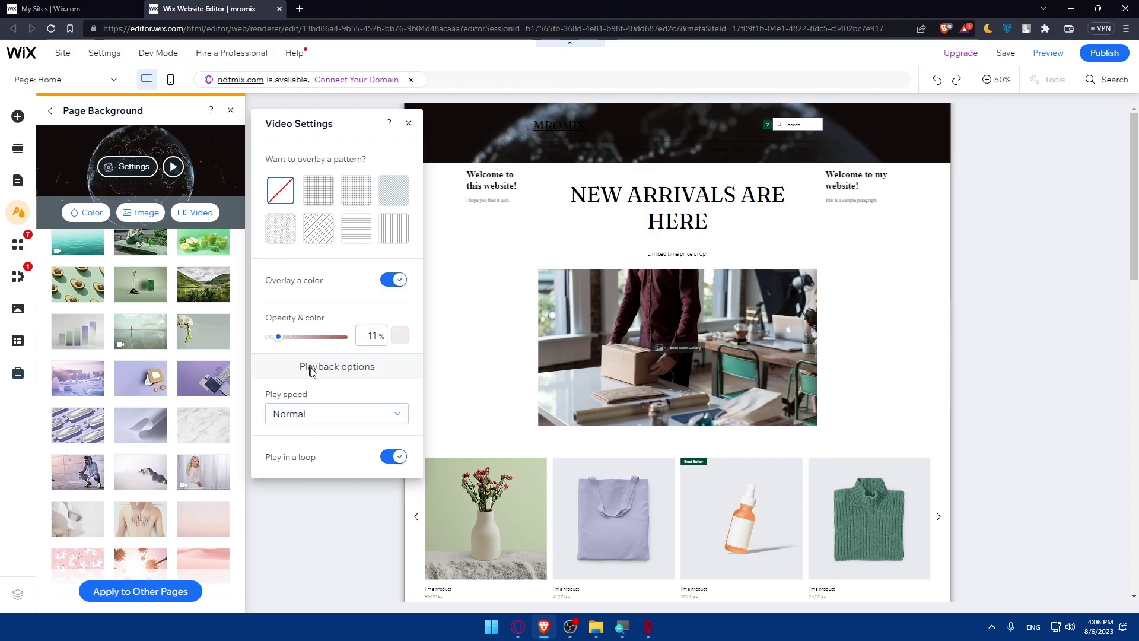
pyautogui.click(396, 462)
pyautogui.click(171, 167)
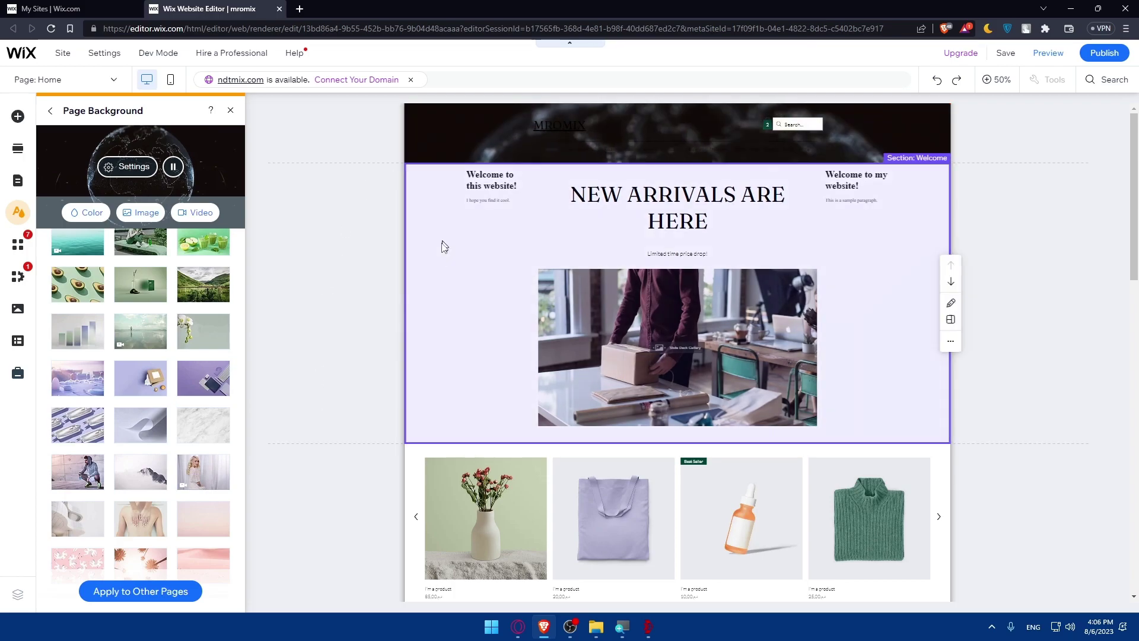
pyautogui.click(454, 236)
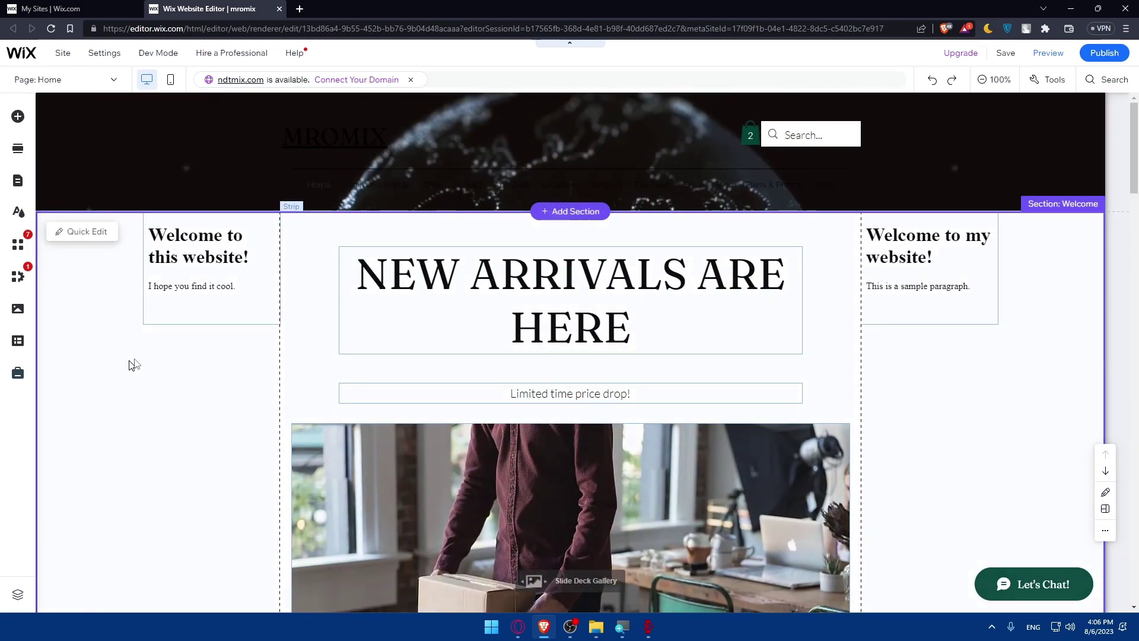
# Step: Select the Welcome strip and apply the beige theme swatch #F4EBD7 as its background colour
pyautogui.click(151, 401)
pyautogui.doubleClick(151, 401)
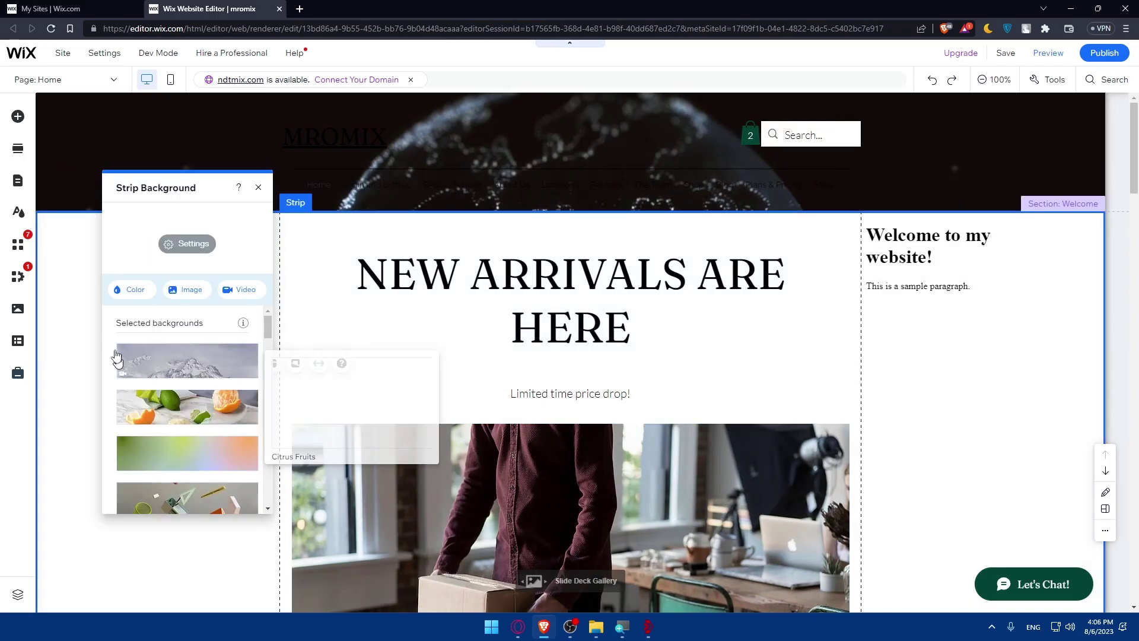
pyautogui.click(260, 186)
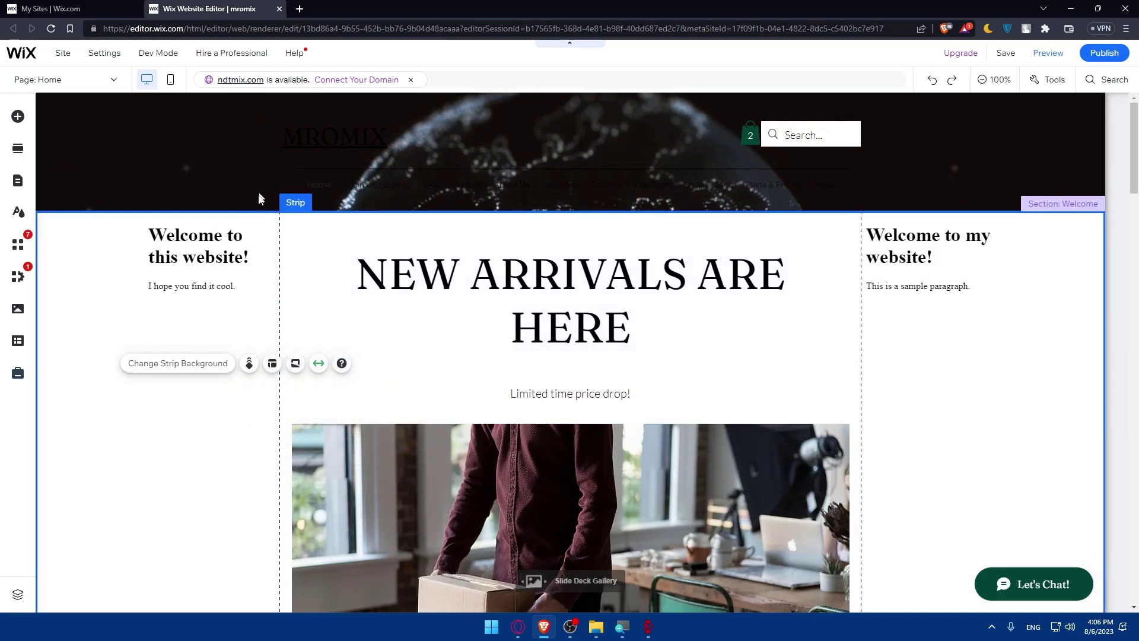
pyautogui.scroll(-3, 178, 385)
pyautogui.doubleClick(154, 352)
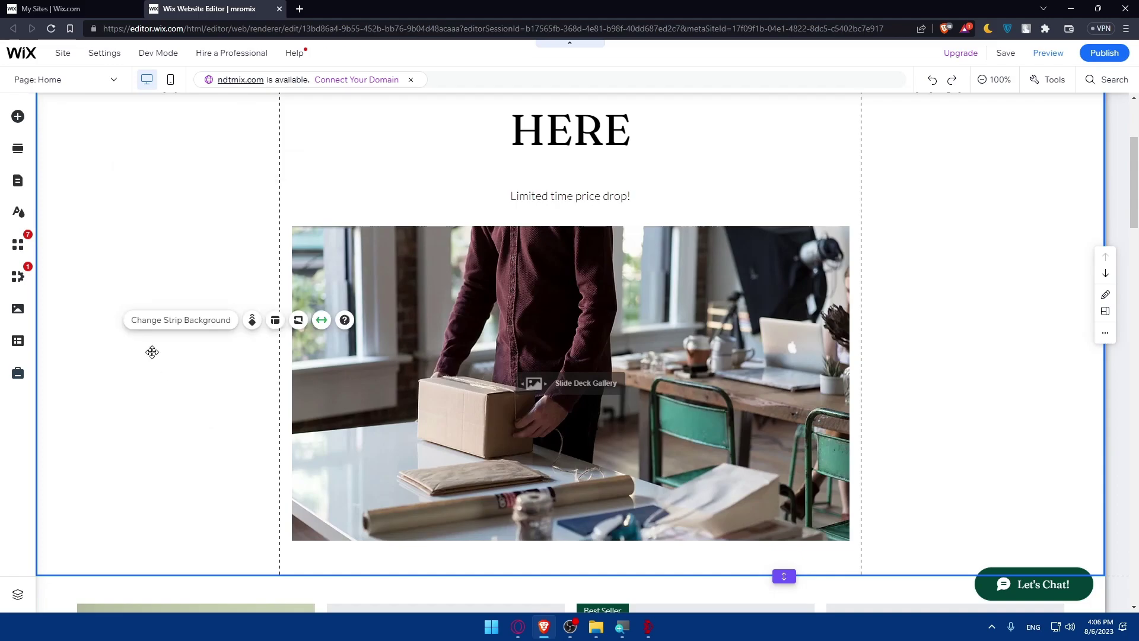
pyautogui.click(261, 119)
pyautogui.click(166, 268)
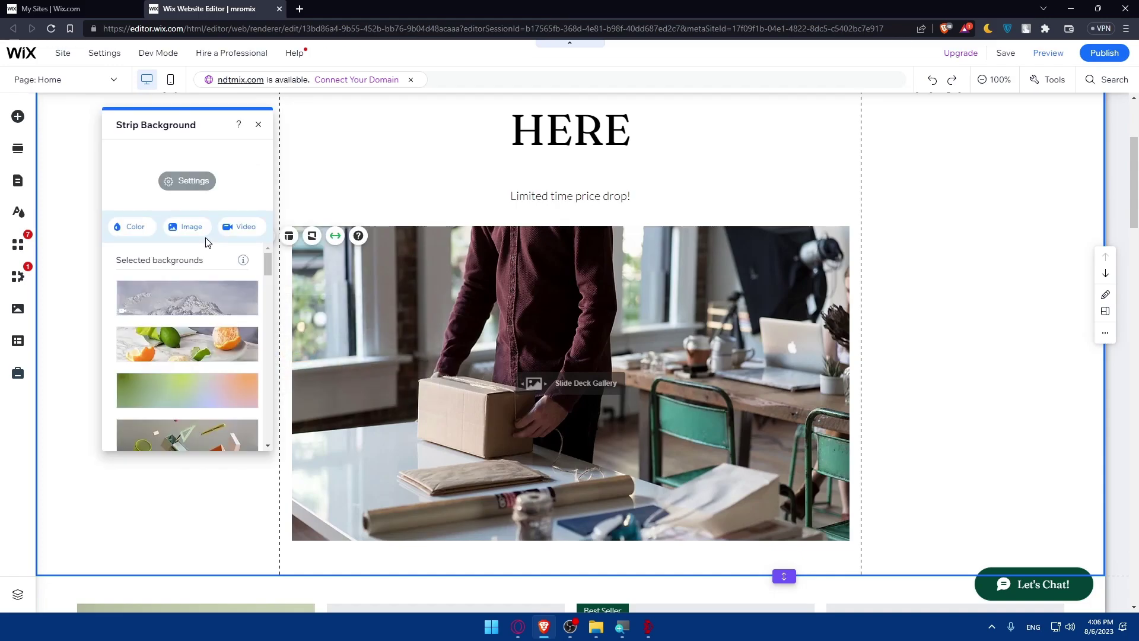
pyautogui.click(141, 236)
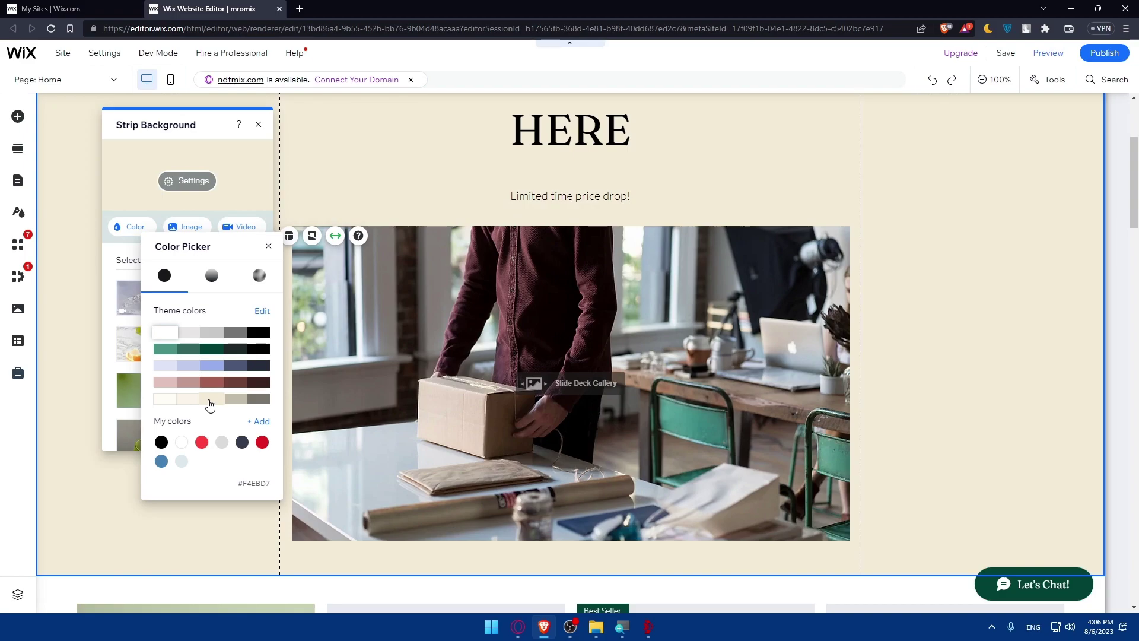
pyautogui.click(209, 403)
# Step: Set the Wooden Frame Window photo as the Welcome strip background
pyautogui.click(196, 231)
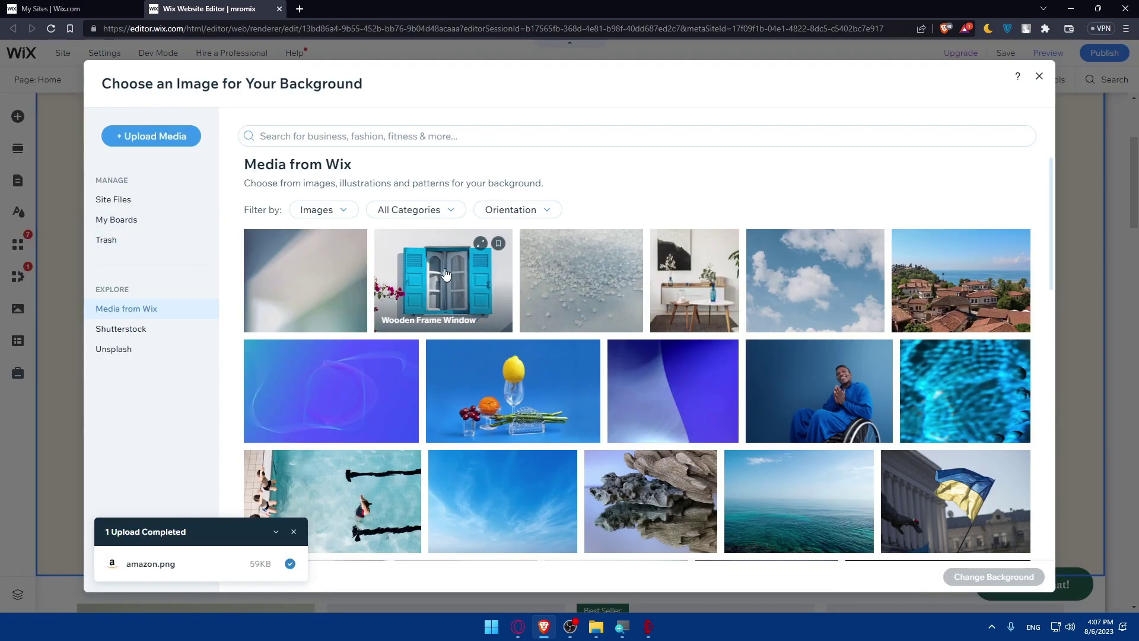
pyautogui.click(468, 270)
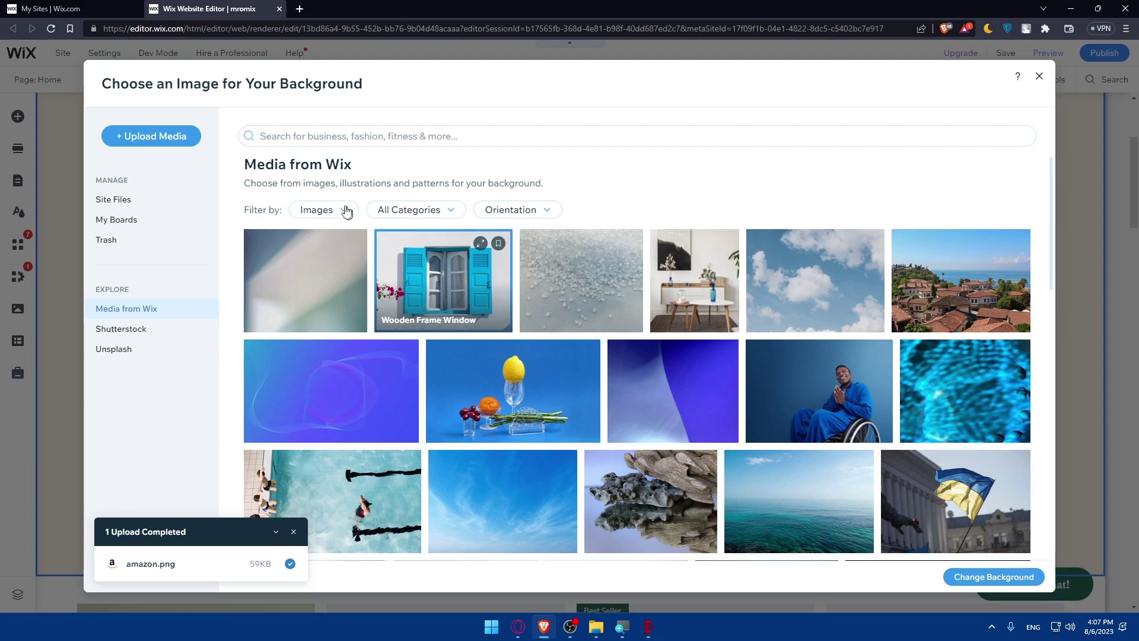
pyautogui.click(993, 577)
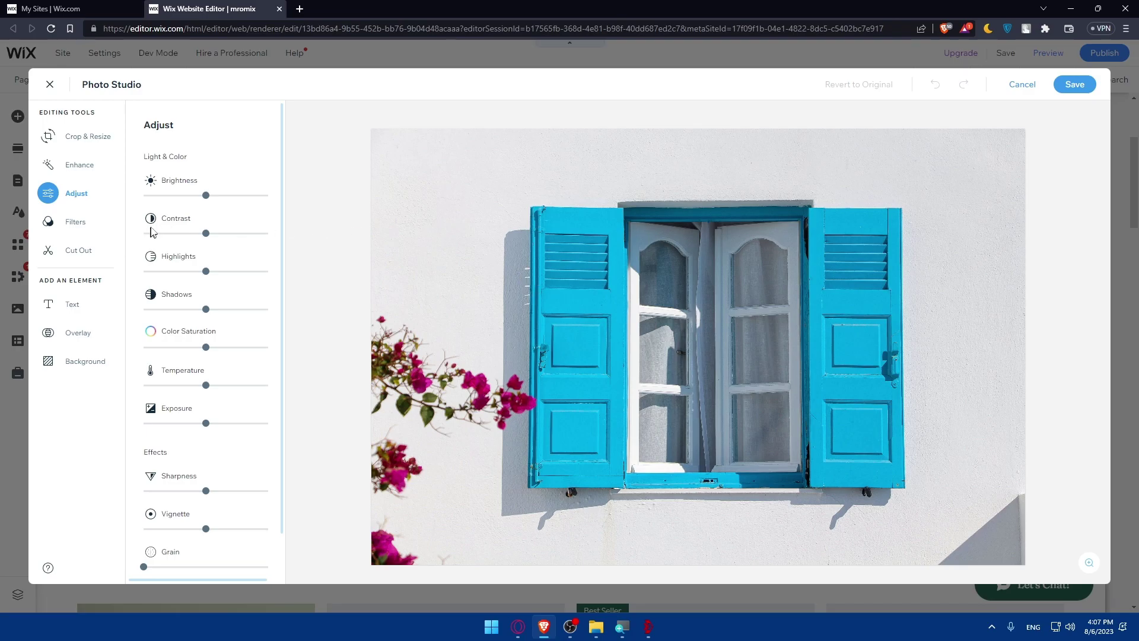
# Step: In Photo Studio, raise contrast, highlights, warmth, sharpness, vignette and grain, and add a pink tint
pyautogui.moveTo(209, 199); pyautogui.dragTo(236, 234)
pyautogui.moveTo(206, 271); pyautogui.dragTo(162, 352)
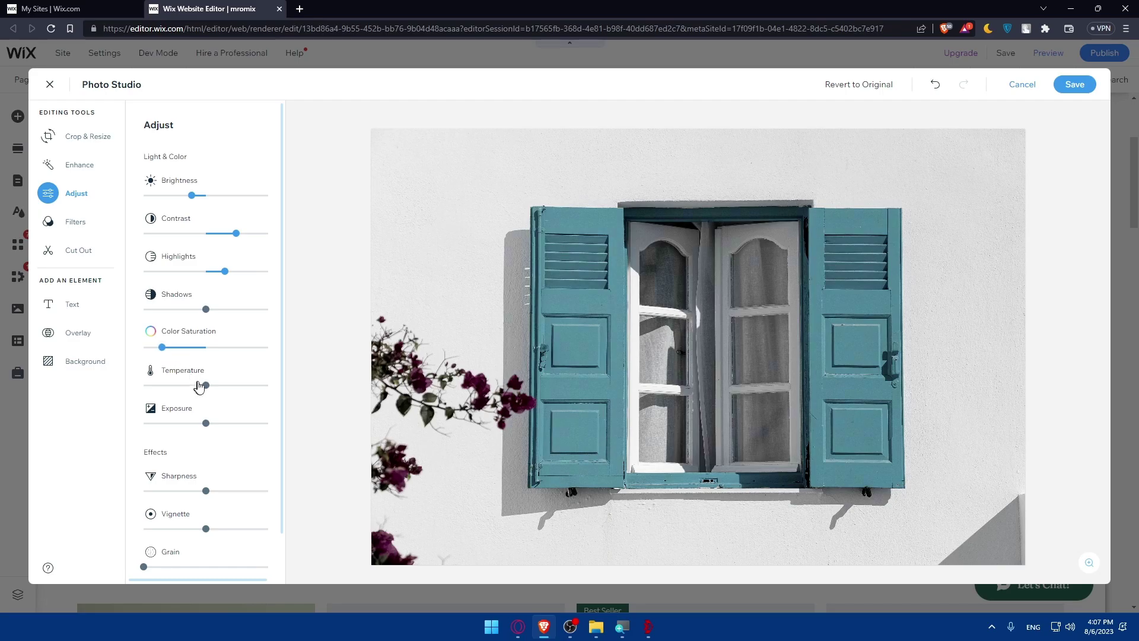
pyautogui.moveTo(205, 385); pyautogui.dragTo(208, 423)
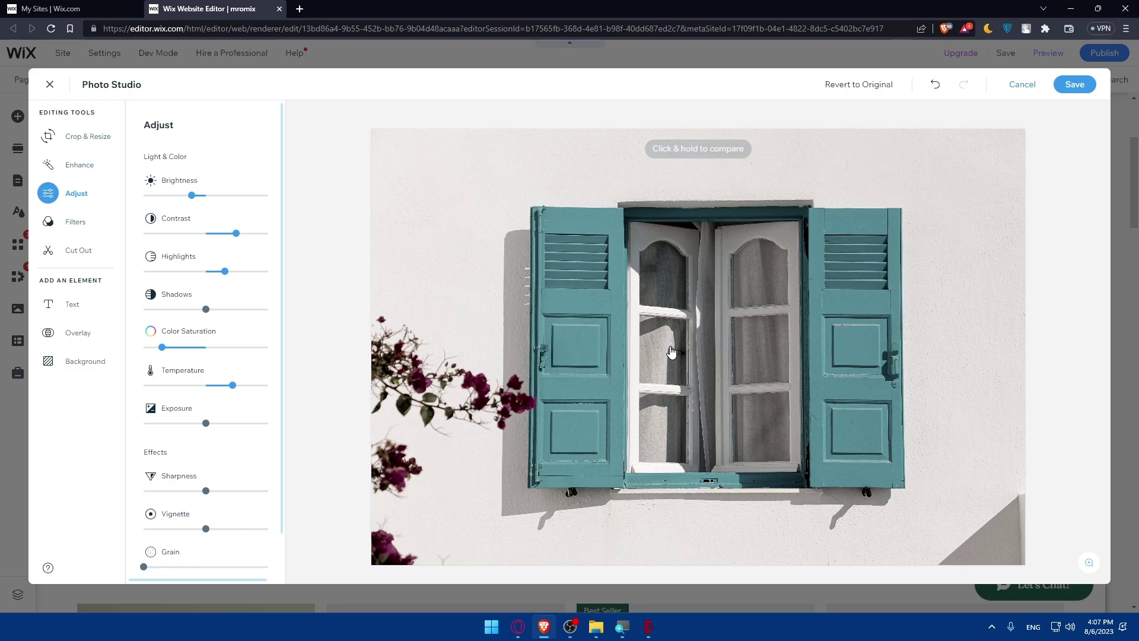
pyautogui.scroll(-1, 247, 340)
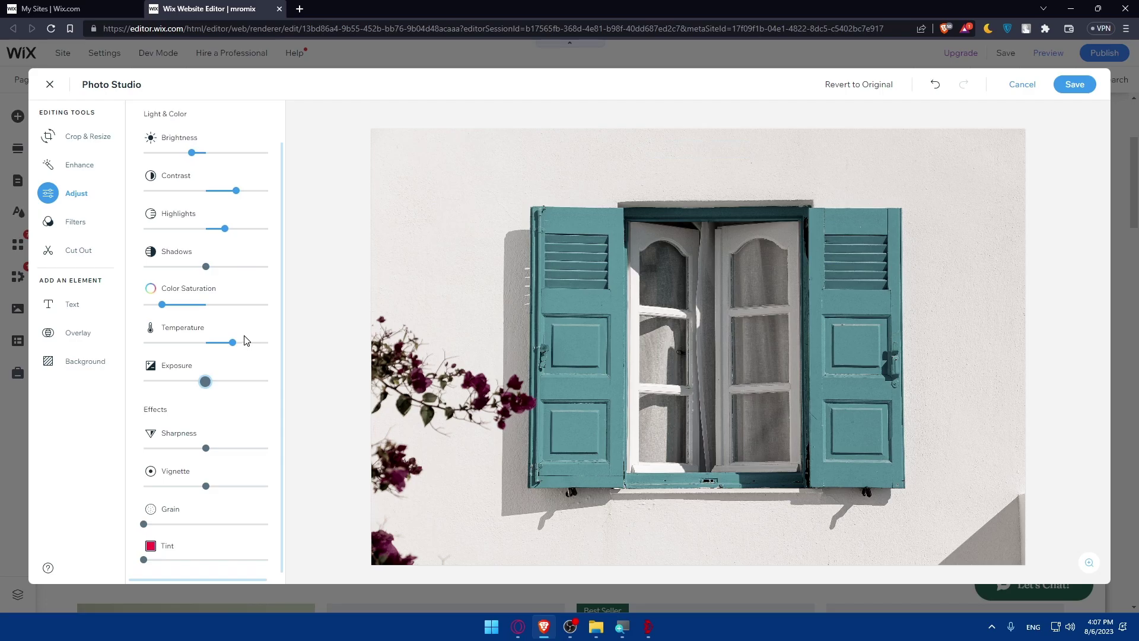
pyautogui.moveTo(206, 448); pyautogui.dragTo(223, 448)
pyautogui.moveTo(207, 486)
pyautogui.mouseDown()
pyautogui.moveTo(217, 487)
pyautogui.moveTo(187, 486)
pyautogui.mouseUp()
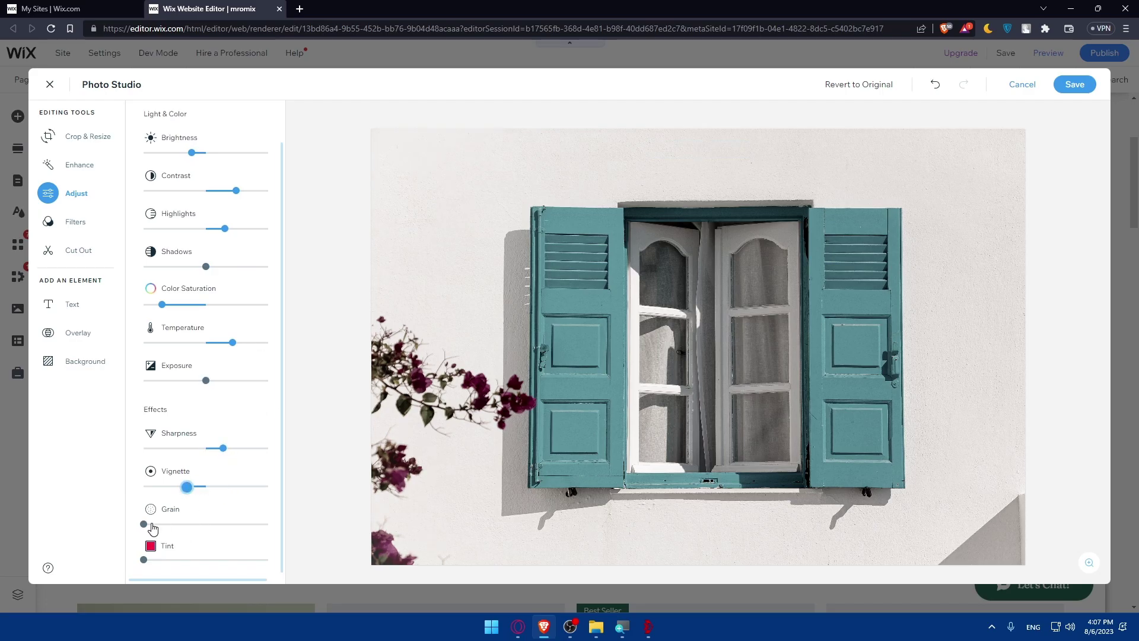
pyautogui.moveTo(152, 525); pyautogui.dragTo(193, 524)
pyautogui.moveTo(145, 560); pyautogui.dragTo(179, 559)
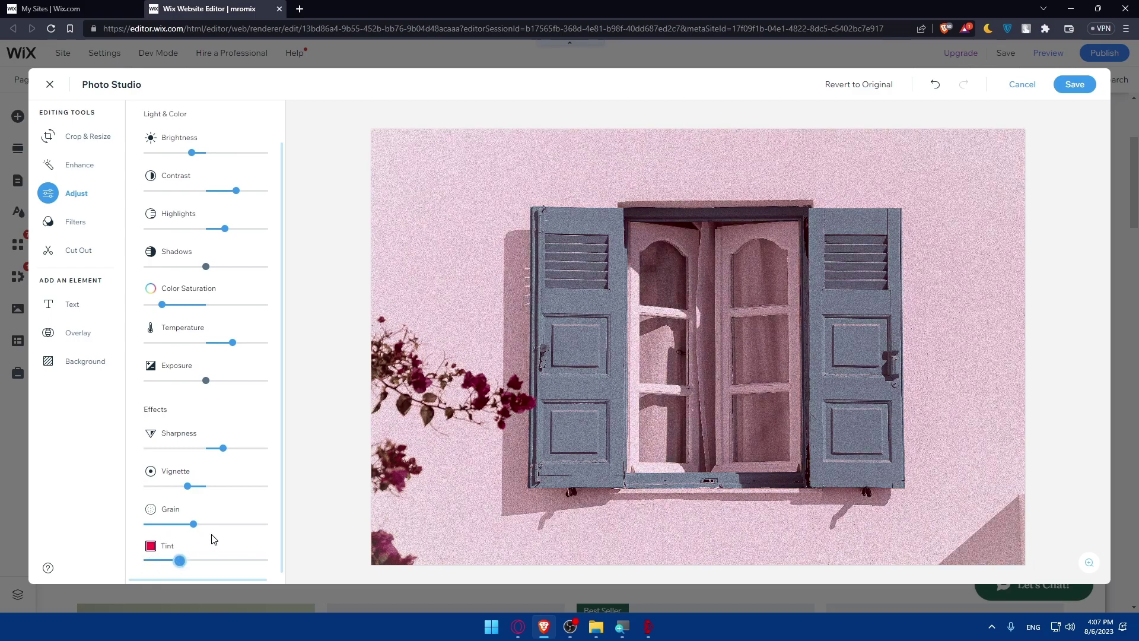
# Step: Save the pink-tinted window photo, review the Welcome strip on the canvas, then switch to File Explorer
pyautogui.click(1062, 85)
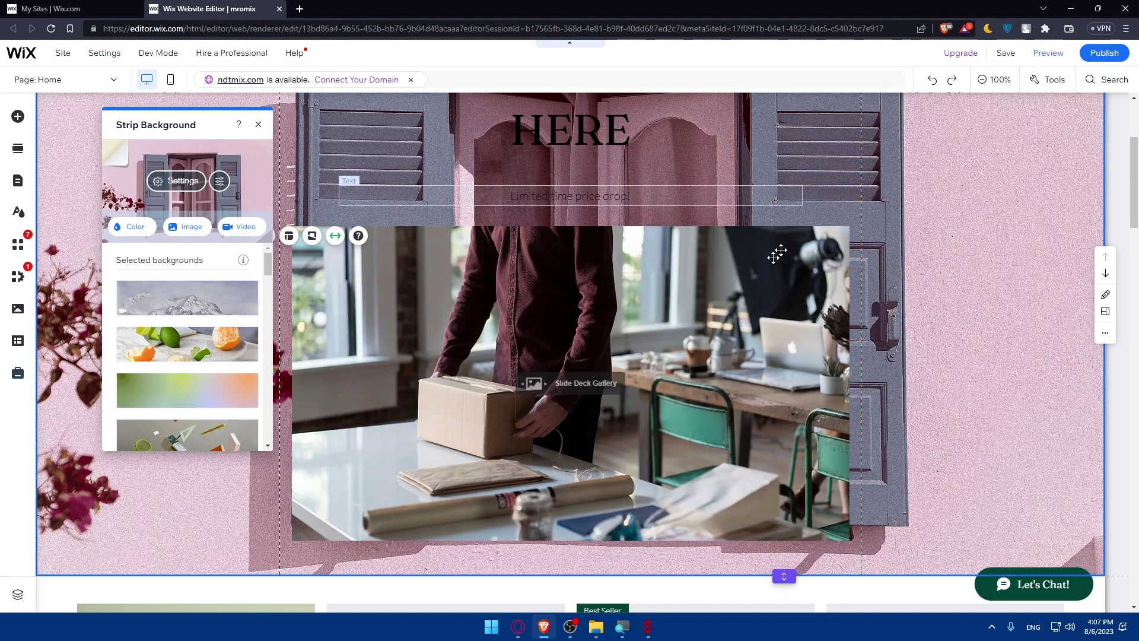
pyautogui.scroll(2, 924, 309)
pyautogui.scroll(-2, 831, 284)
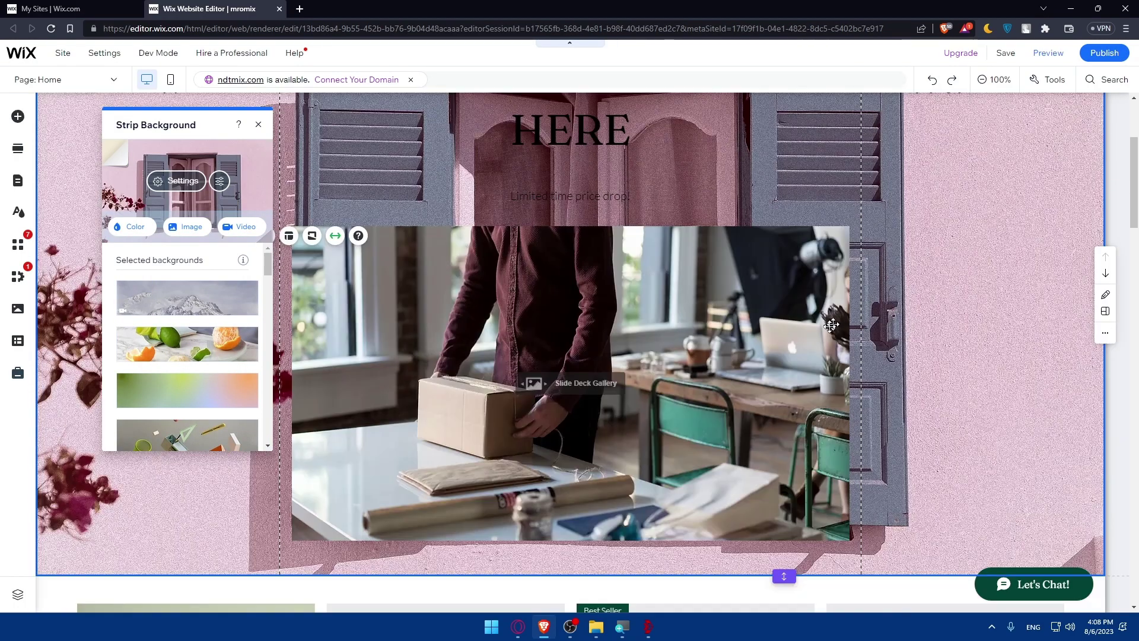
pyautogui.scroll(2, 1026, 329)
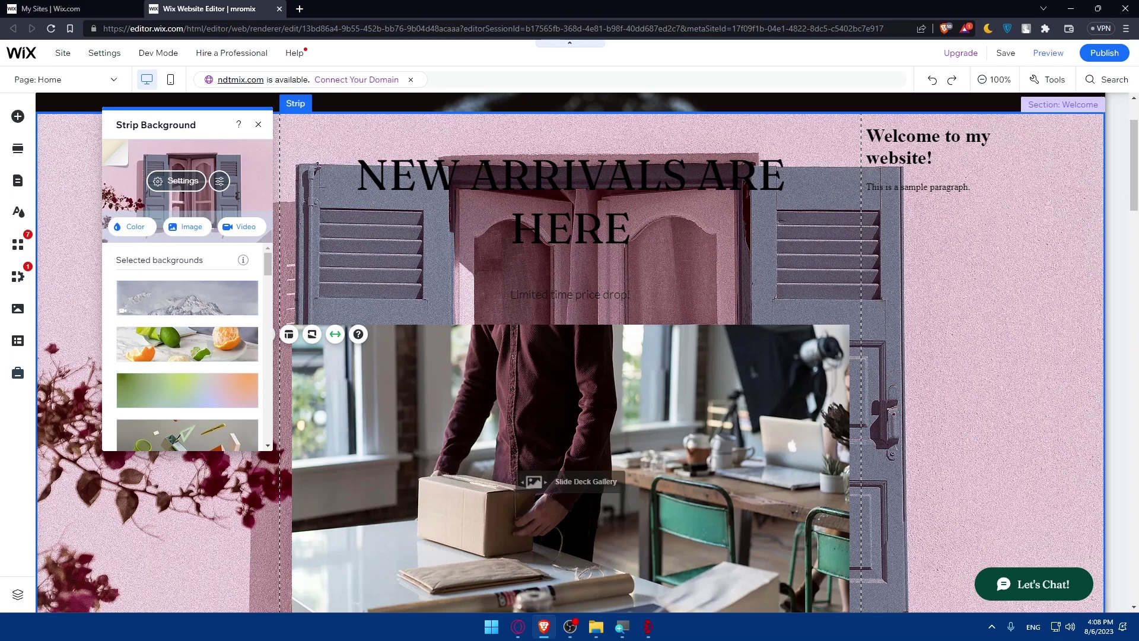
pyautogui.press('super+e')
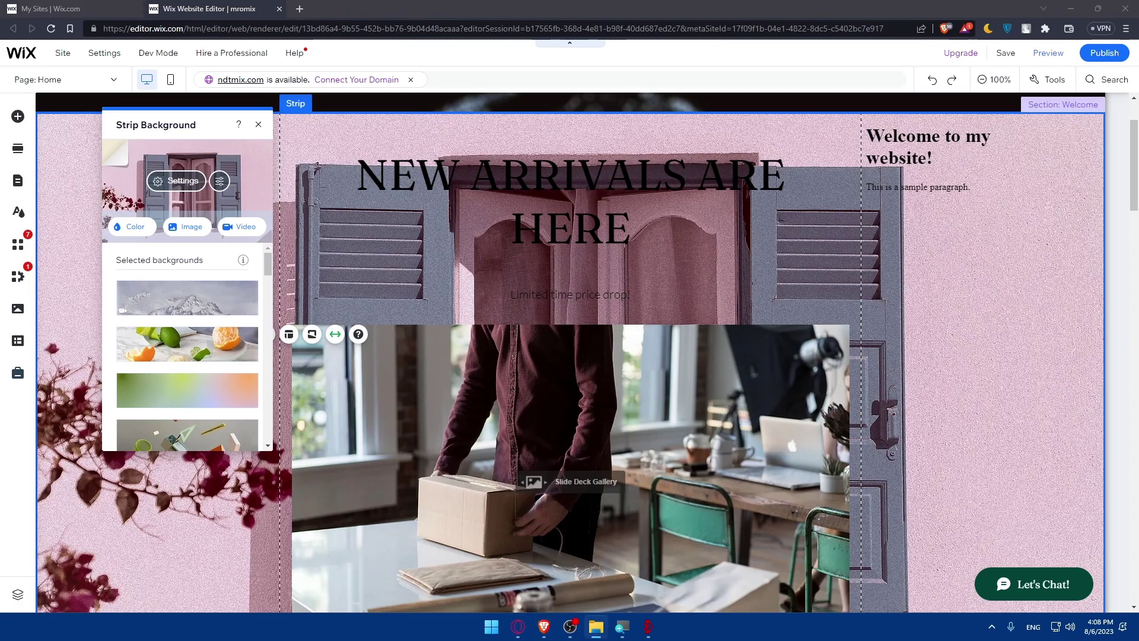